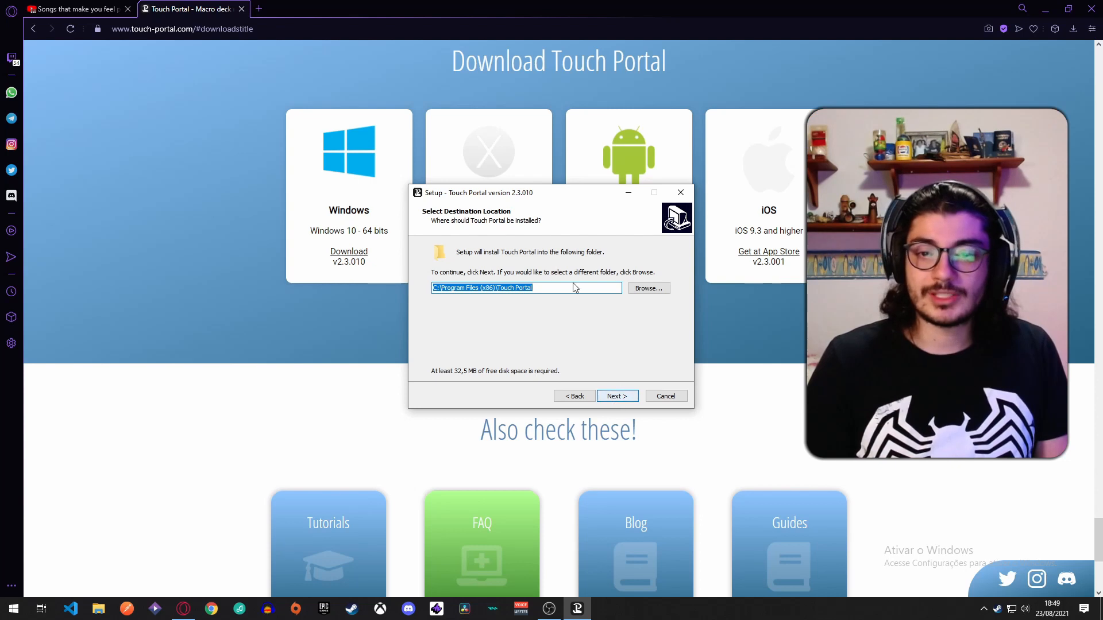
# Choose the Disco Local (D:) drive as the installation location for Touch Portal.
pyautogui.click(647, 287)
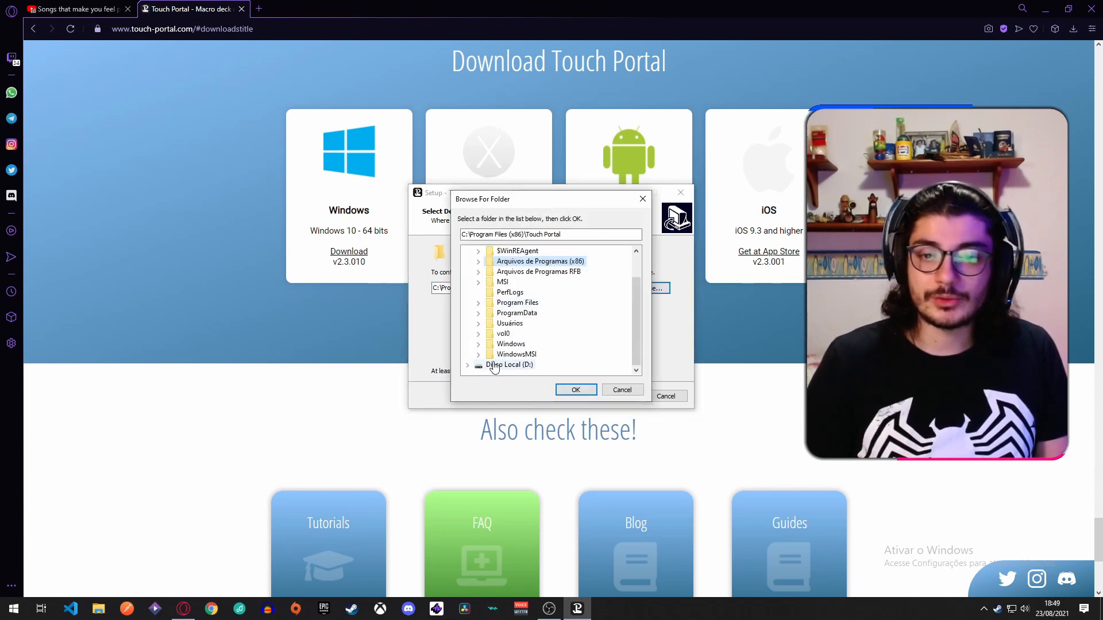
pyautogui.doubleClick(494, 366)
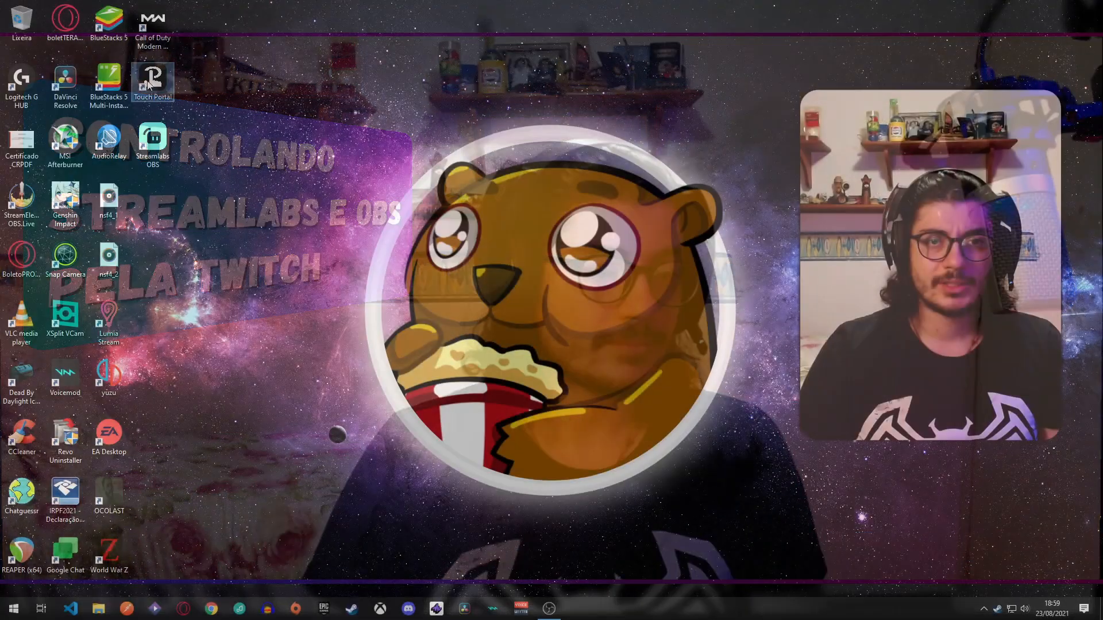
pyautogui.doubleClick(153, 80)
pyautogui.moveTo(152, 81); pyautogui.dragTo(346, 195)
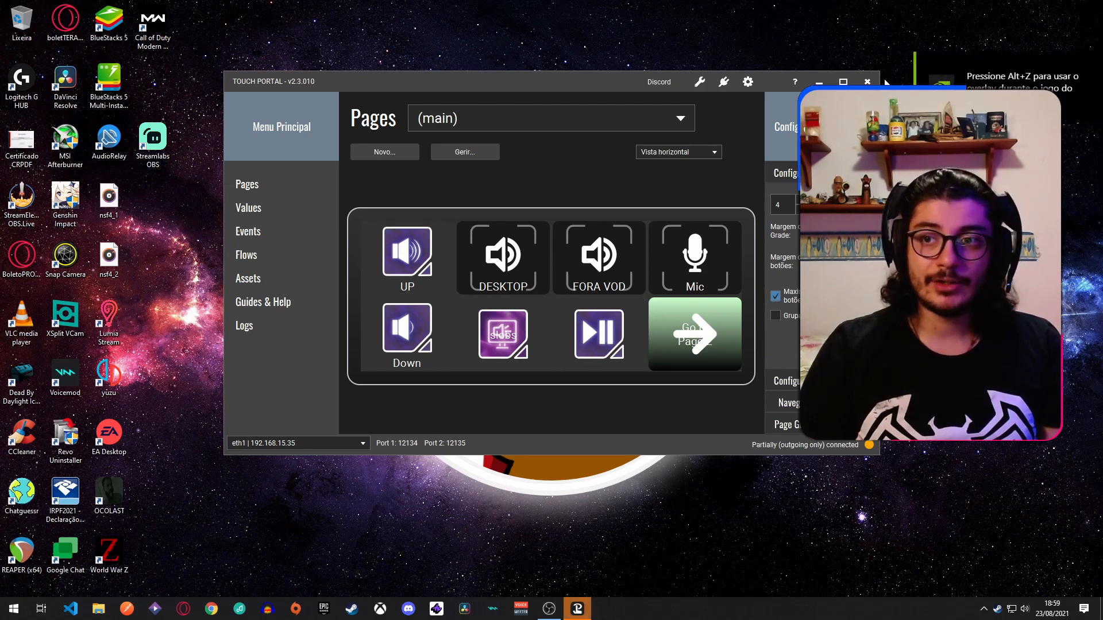
# Add a Twitch new-subscriber event to the button, with a Twitch chat message reading "seja bem vinde".
pyautogui.click(843, 82)
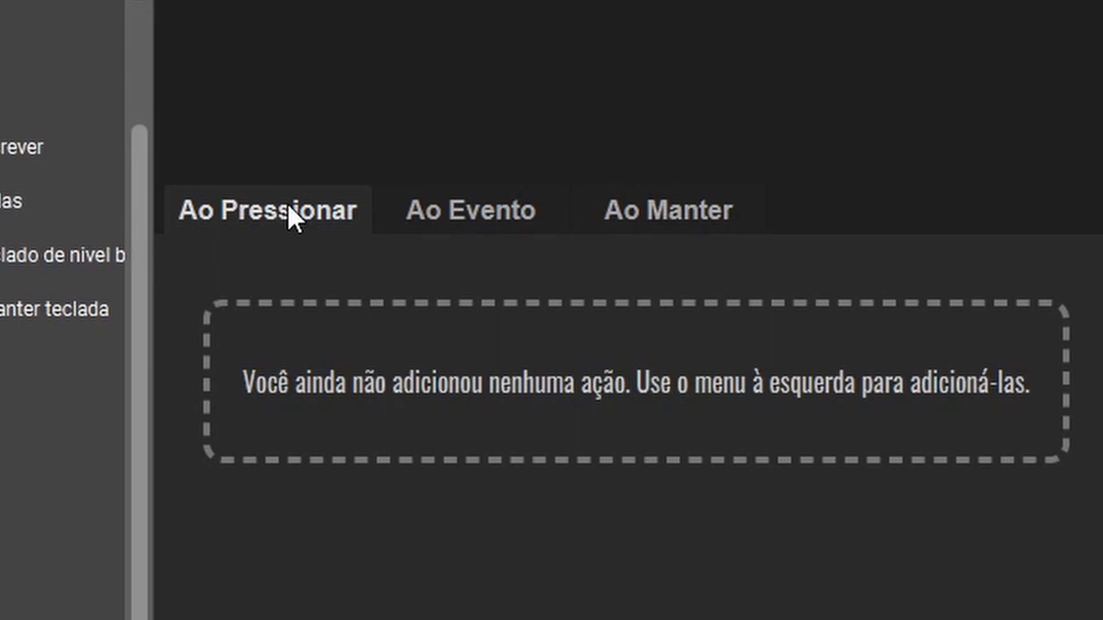
pyautogui.click(446, 201)
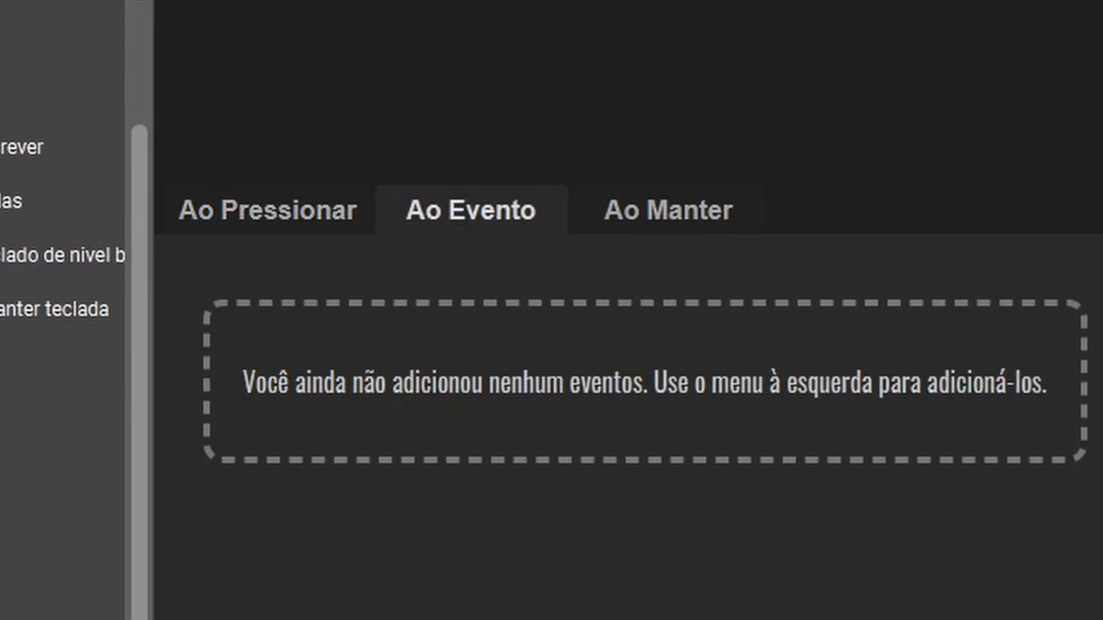
pyautogui.scroll(-10, 63, 345)
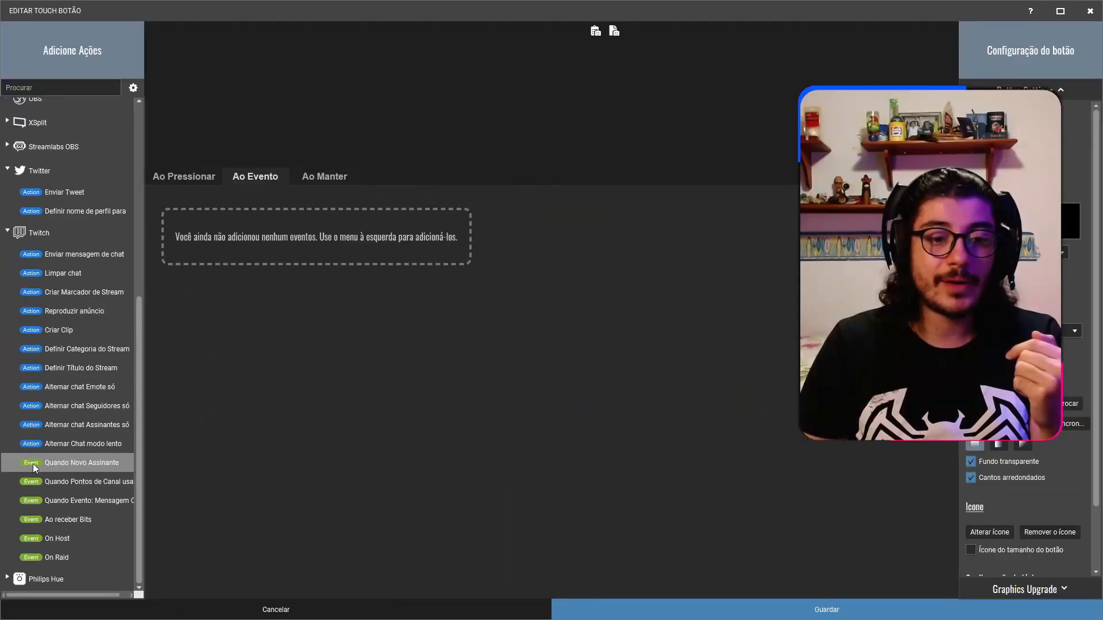
pyautogui.doubleClick(58, 467)
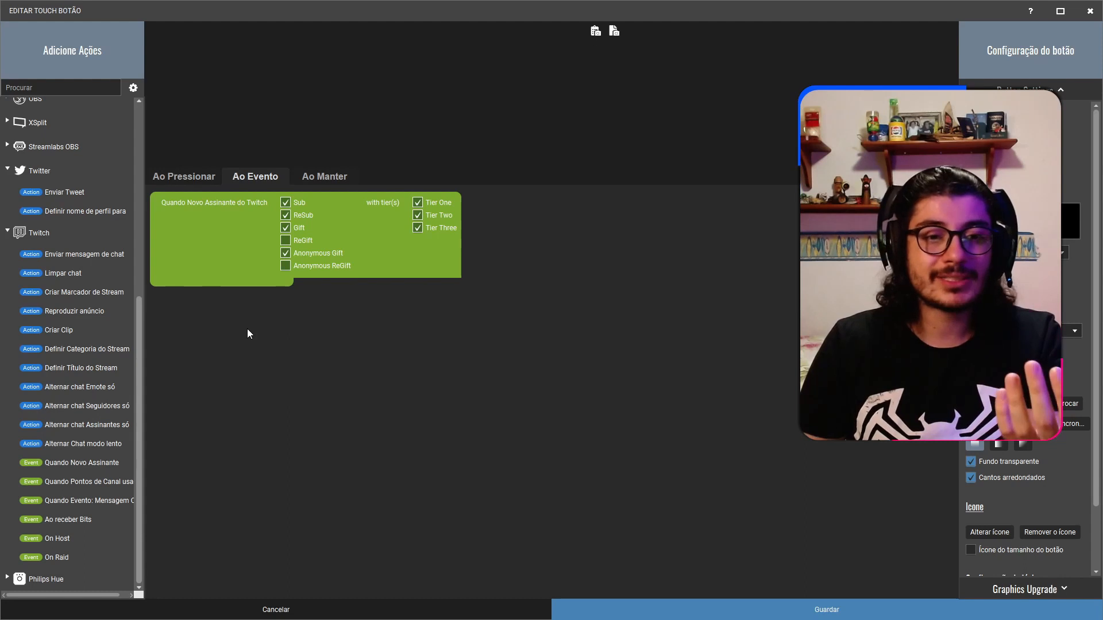
pyautogui.doubleClick(49, 254)
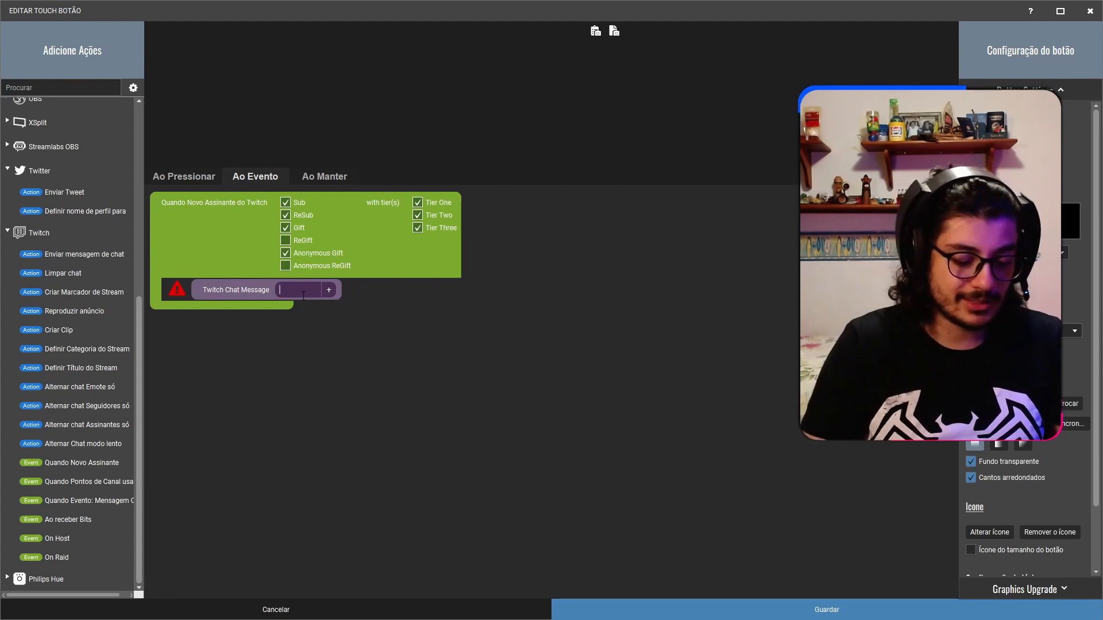
pyautogui.write('seja bem vinde')
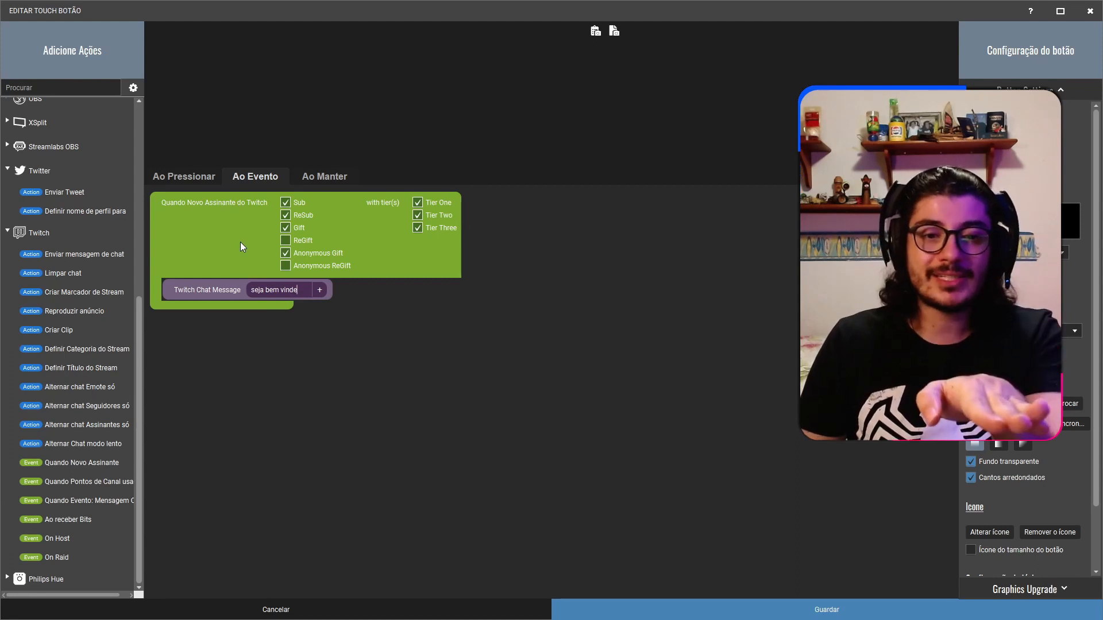
# View the button's on-hold setup and discard the button edit.
pyautogui.click(325, 177)
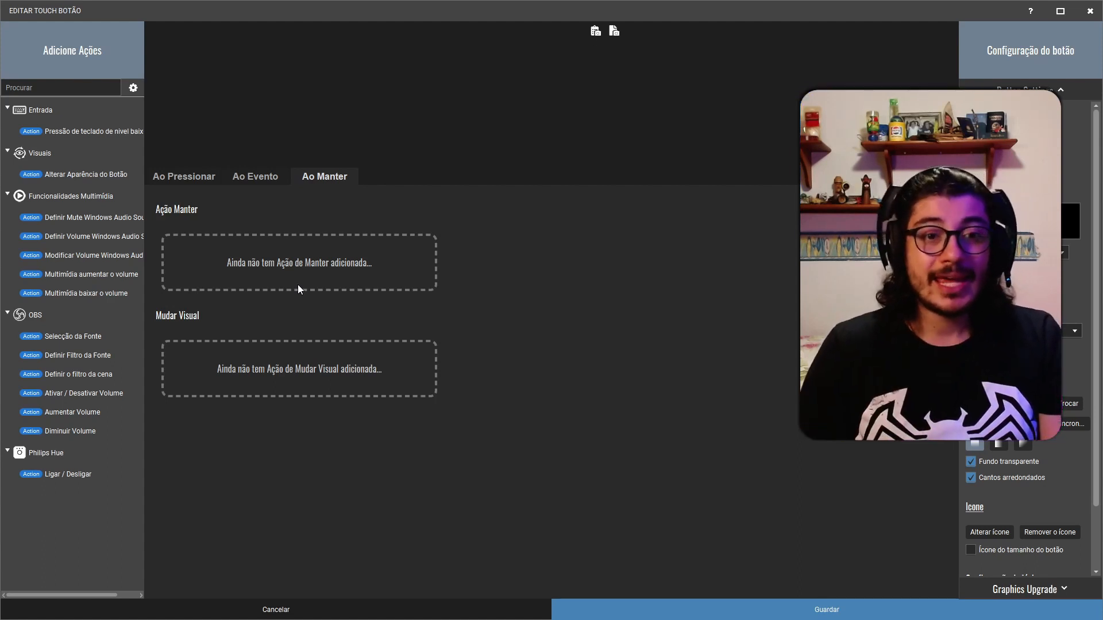
pyautogui.click(277, 609)
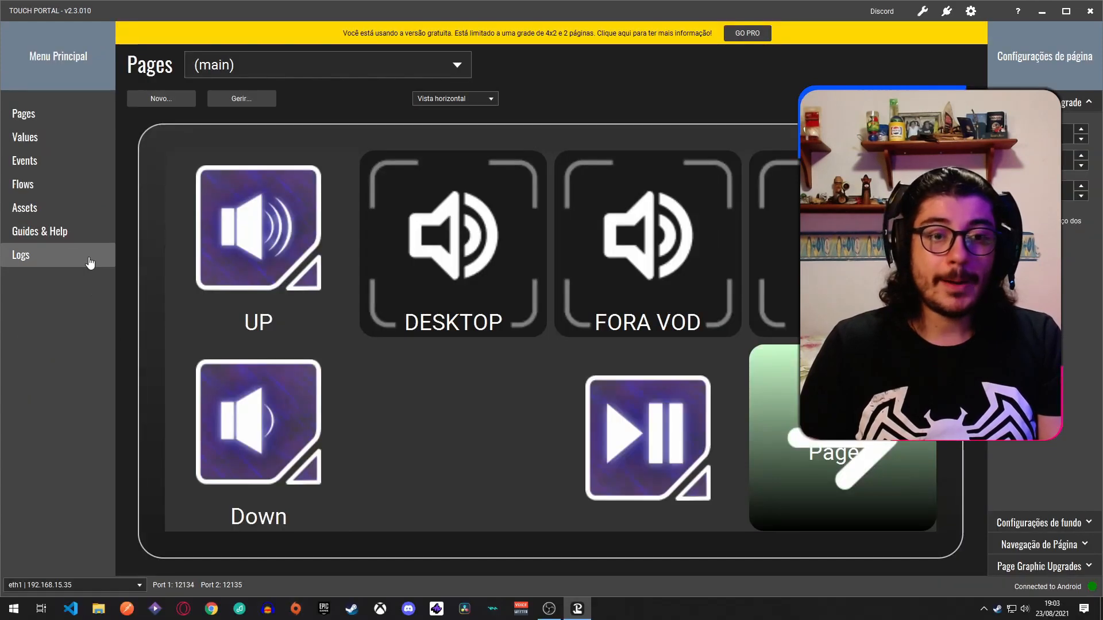
# Look through the Events section and compare the button layouts of the (main) and PG2 pages.
pyautogui.click(29, 160)
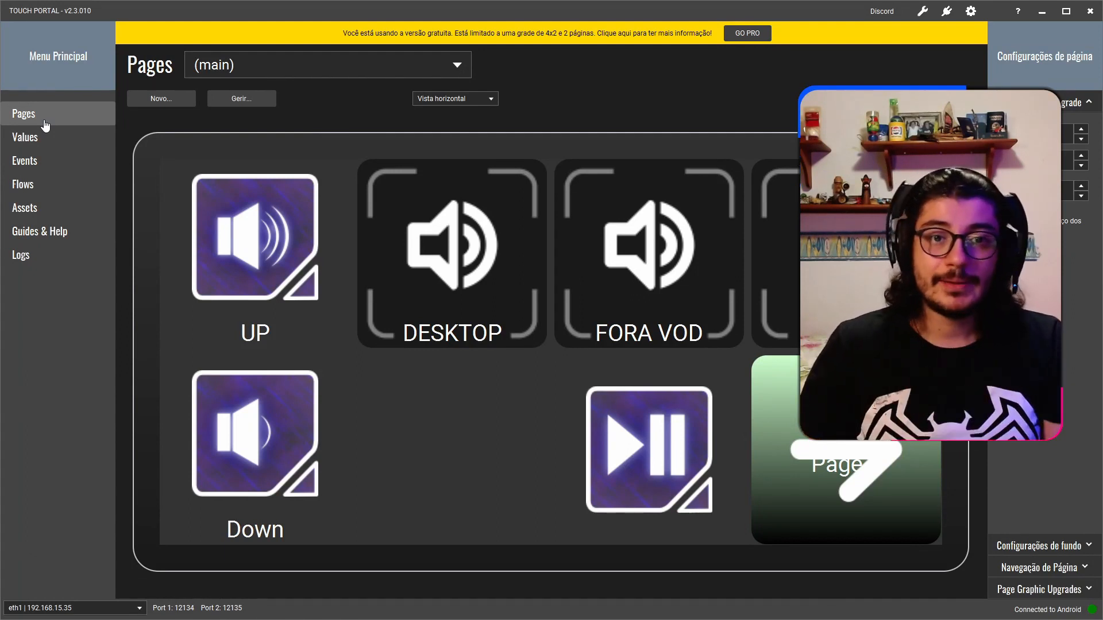
pyautogui.click(230, 66)
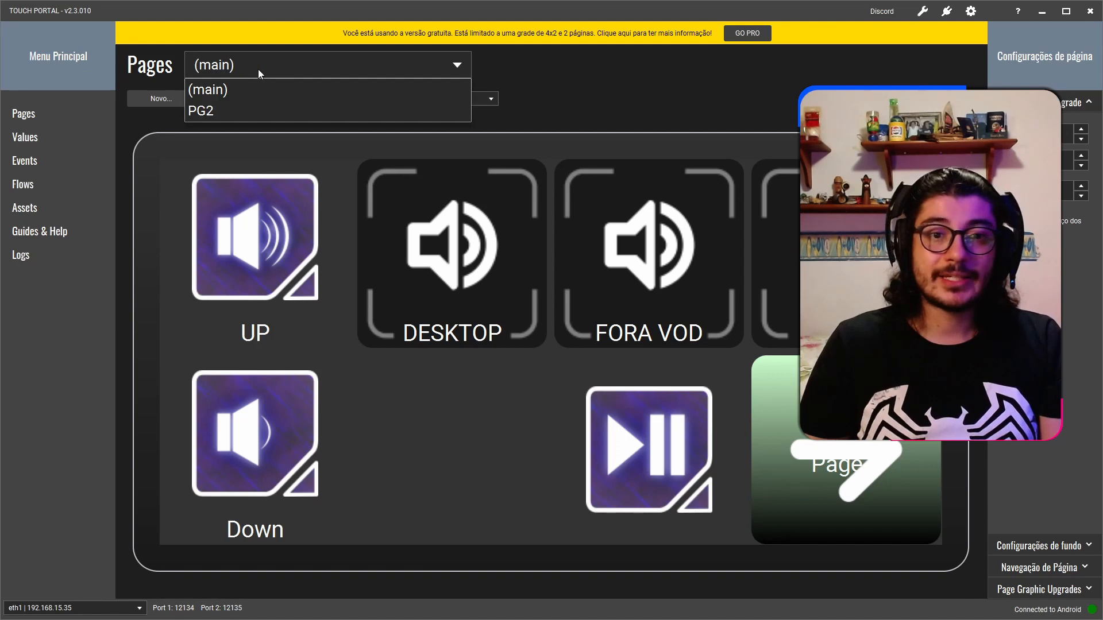
pyautogui.click(200, 110)
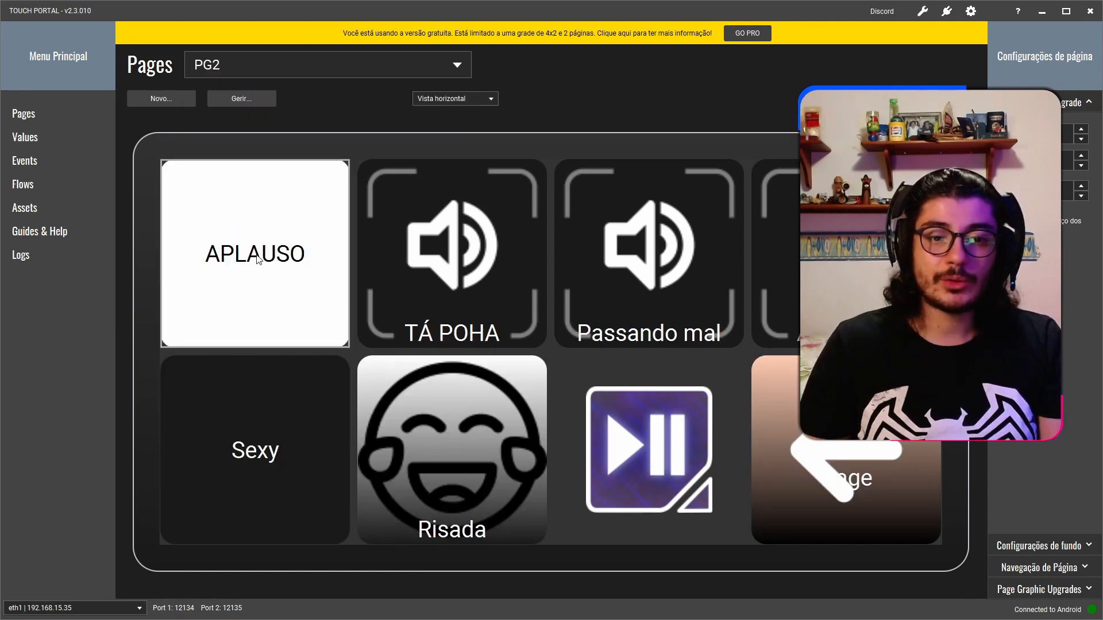
pyautogui.click(377, 68)
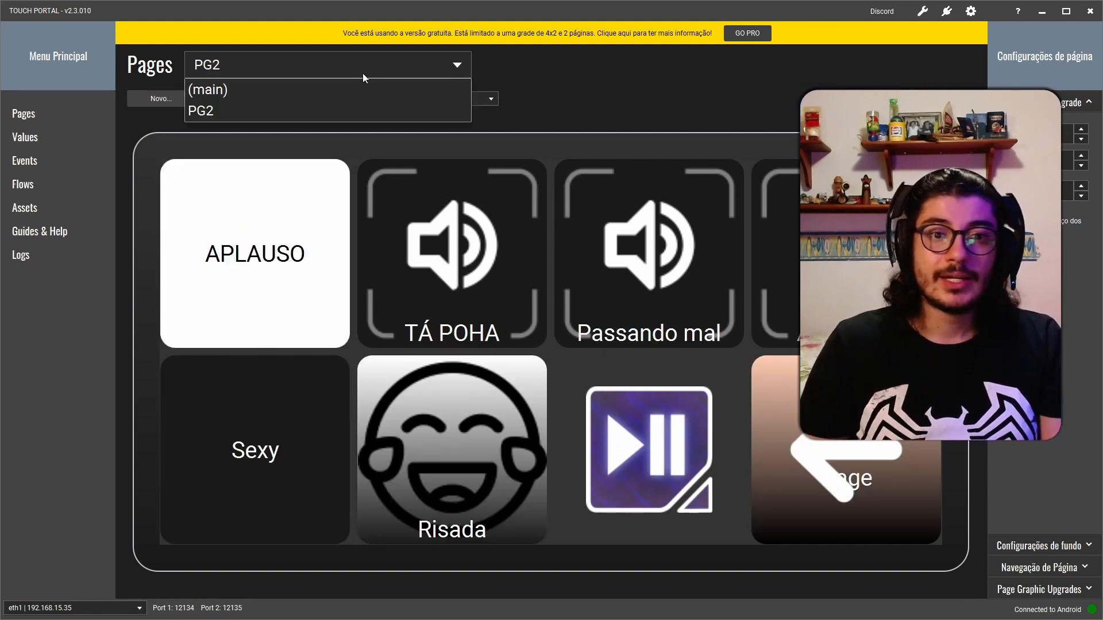
pyautogui.click(317, 95)
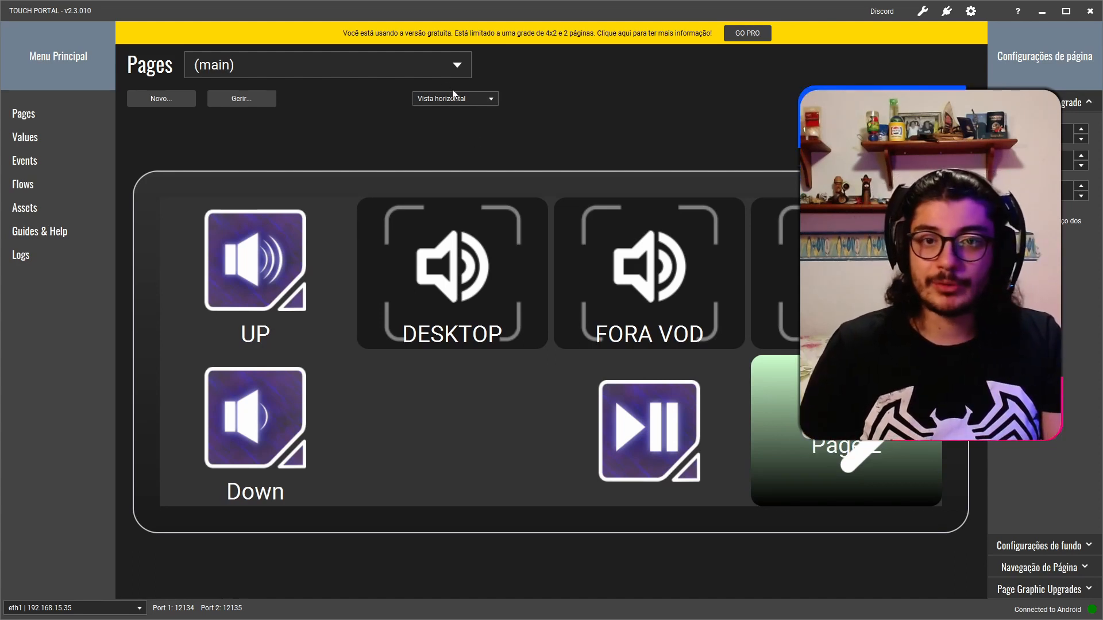
pyautogui.click(440, 73)
pyautogui.click(223, 110)
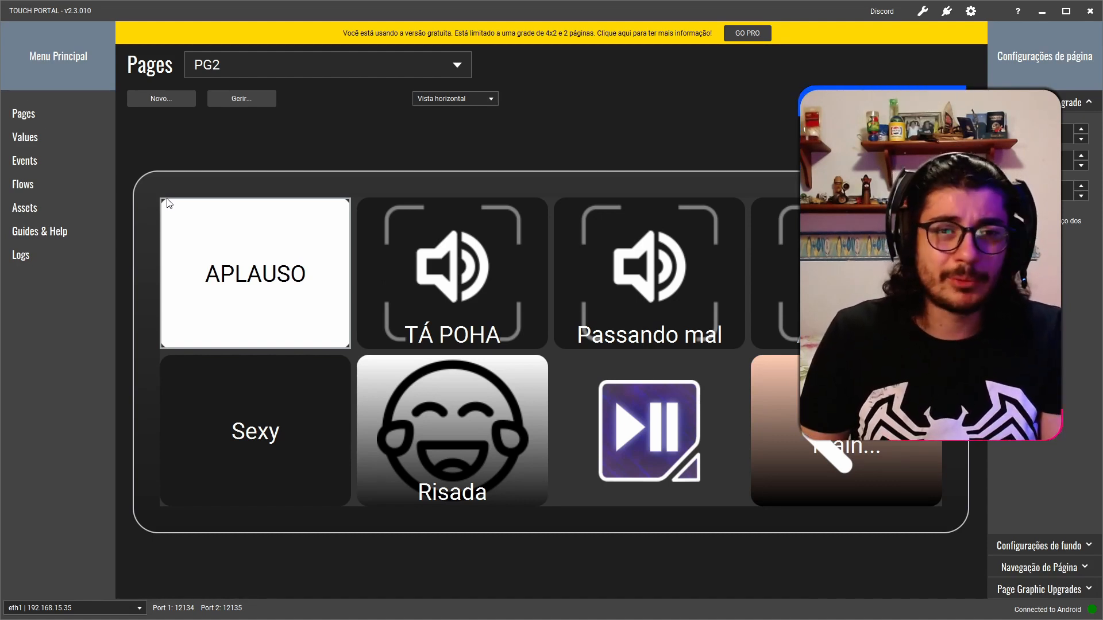
pyautogui.click(80, 169)
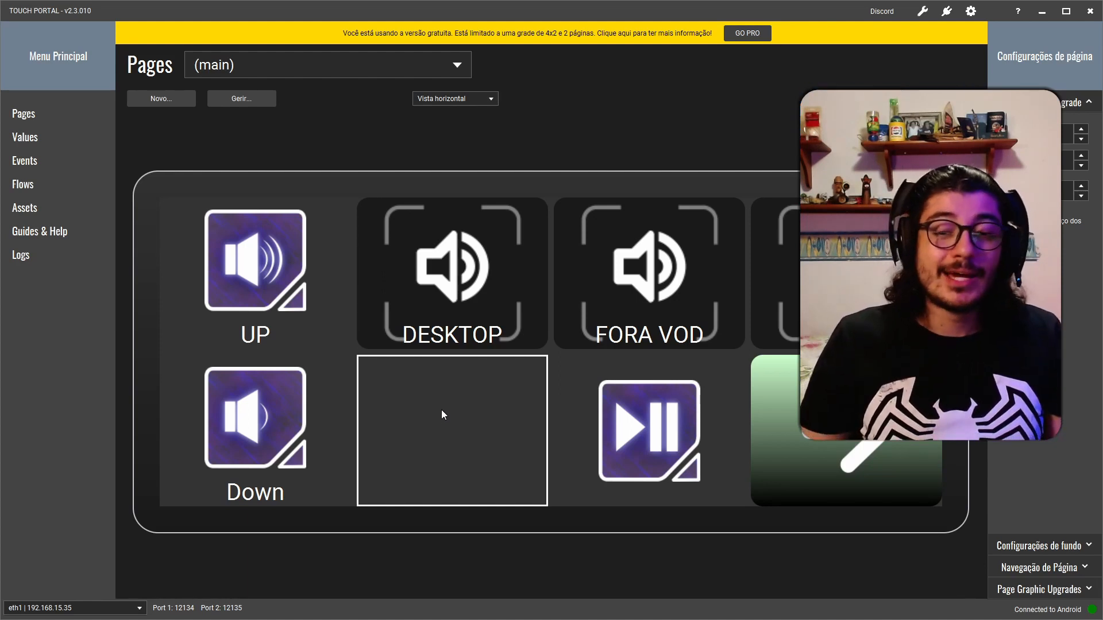
# Open the empty slot below DESKTOP on the (main) page for editing and show its on-event setup.
pyautogui.click(442, 413)
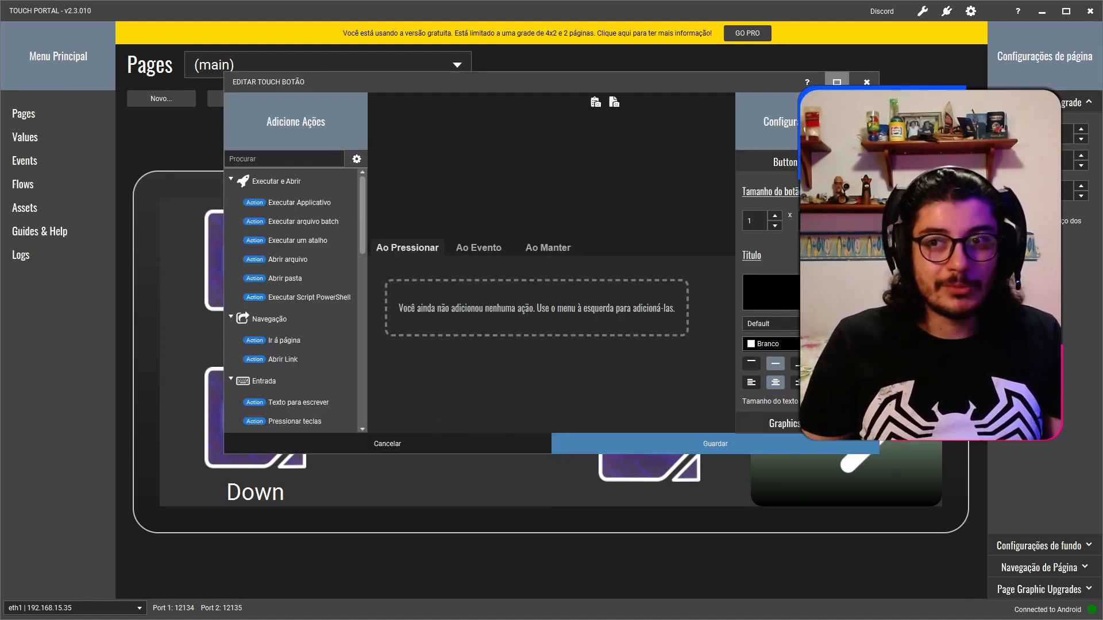
pyautogui.click(837, 83)
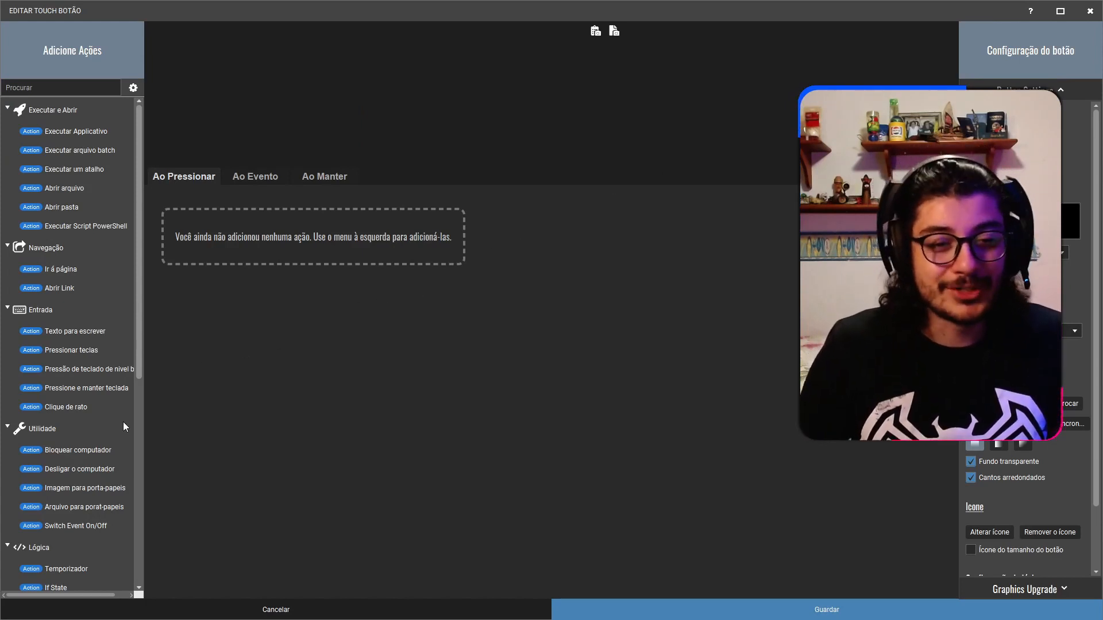
pyautogui.scroll(-7, 110, 463)
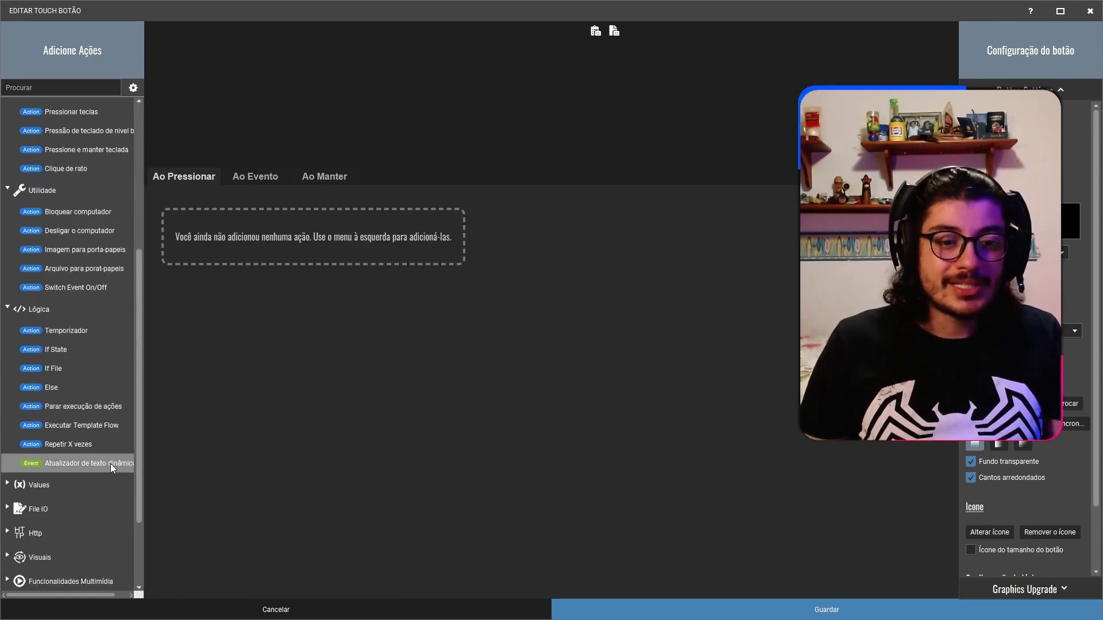
pyautogui.click(81, 530)
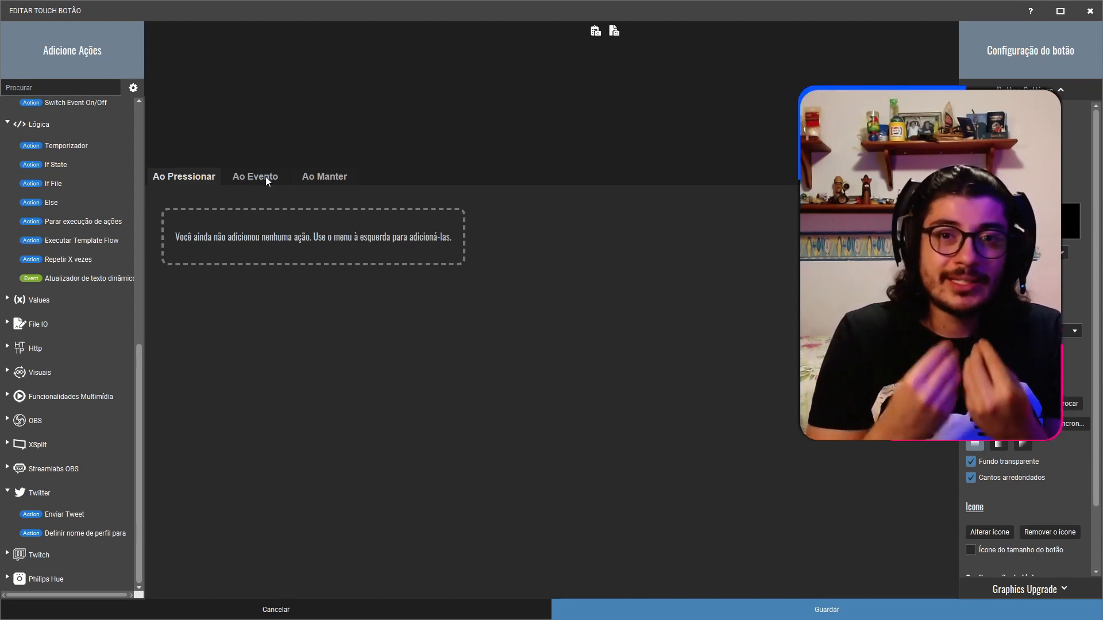
pyautogui.click(265, 177)
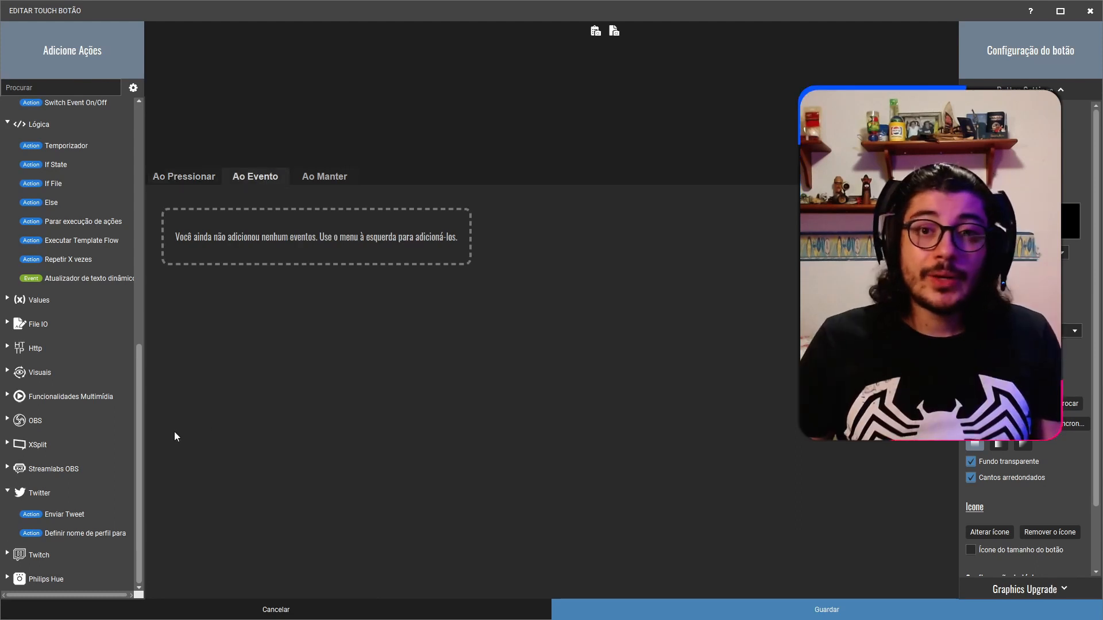
# Dismiss the tweet action opened without a trigger and add the Twitch On Raid event to the button.
pyautogui.doubleClick(62, 511)
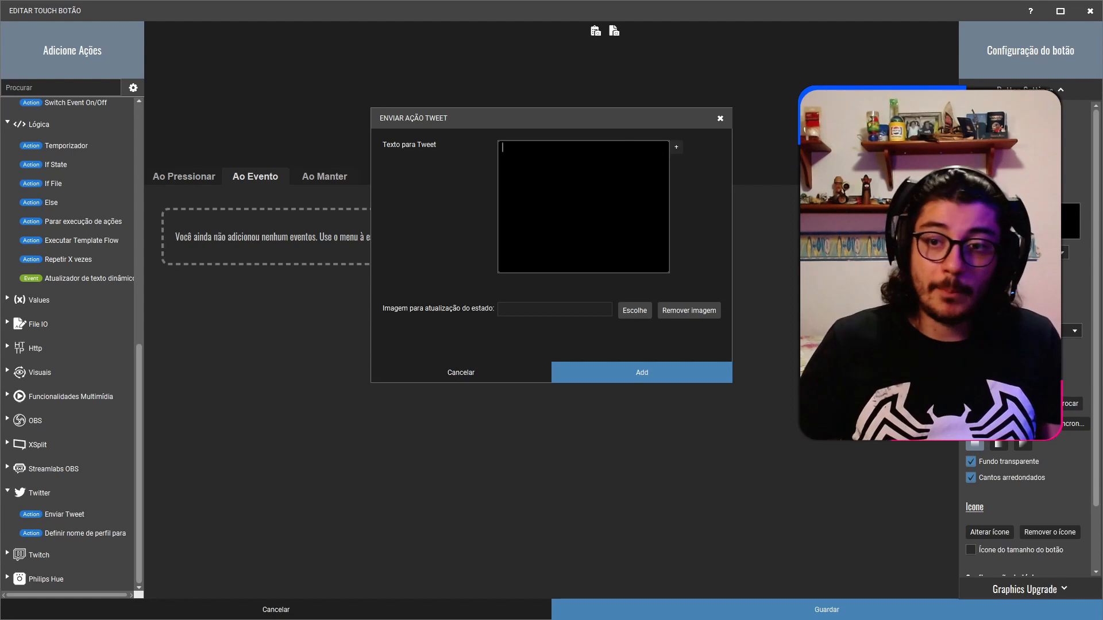
pyautogui.click(470, 371)
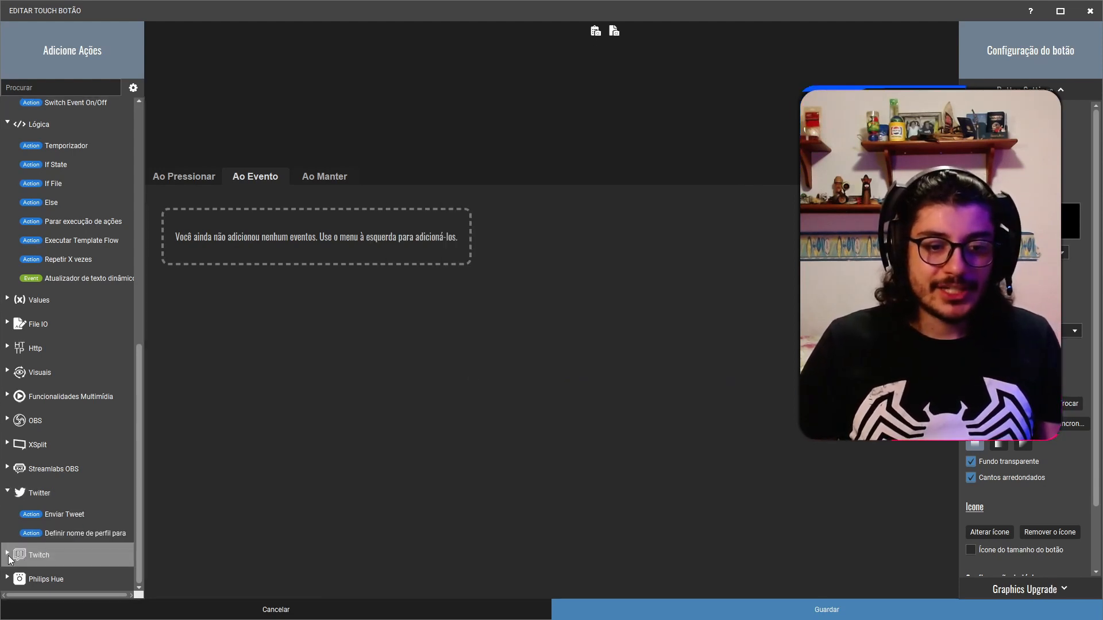
pyautogui.click(39, 554)
pyautogui.scroll(-5, 50, 520)
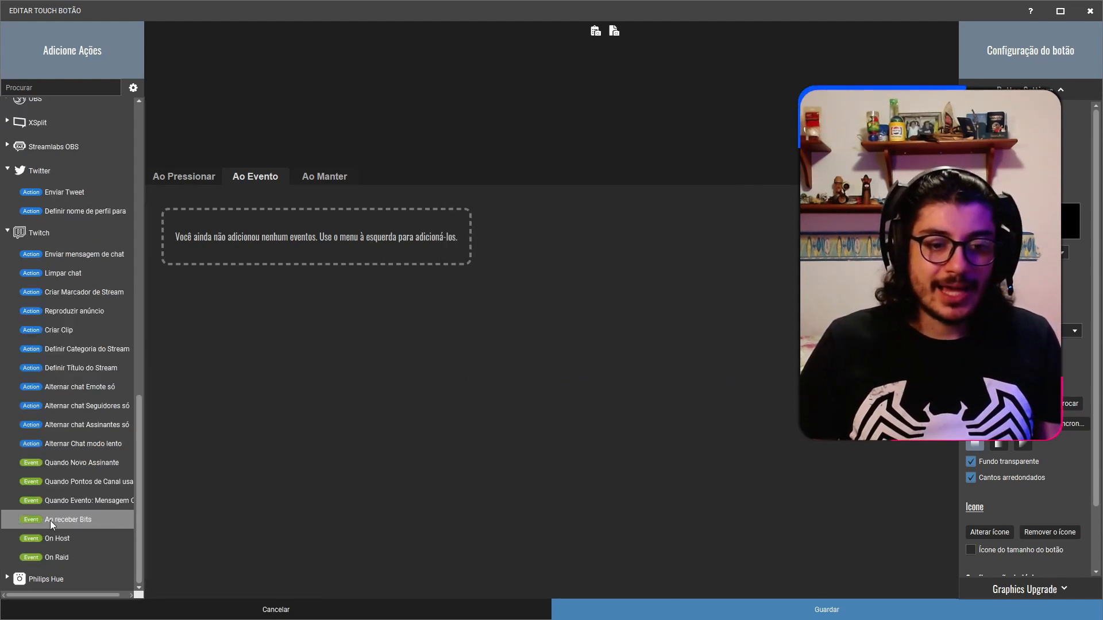
pyautogui.doubleClick(66, 556)
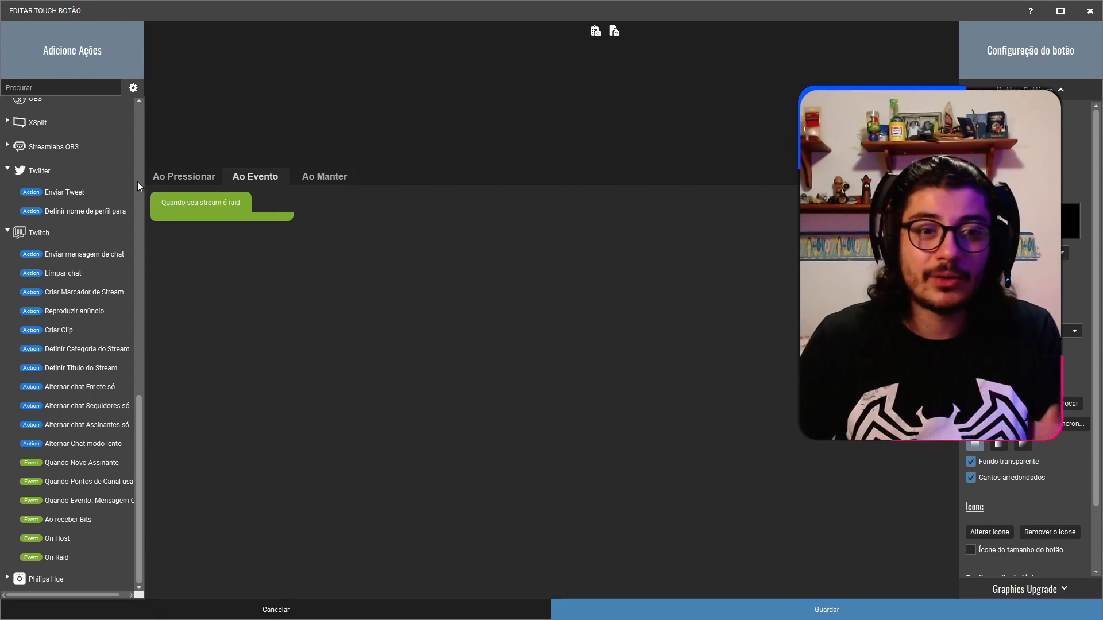
# Start a send-tweet action for the raid event with the text "Obrigado pela raid".
pyautogui.doubleClick(61, 192)
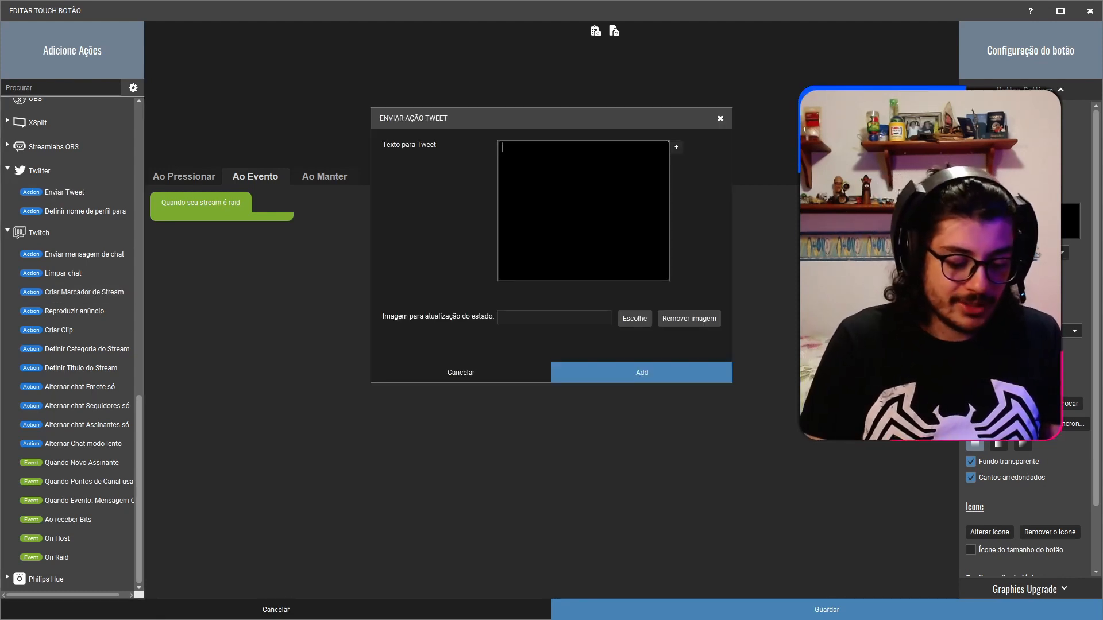
pyautogui.write('Obrigado pel')
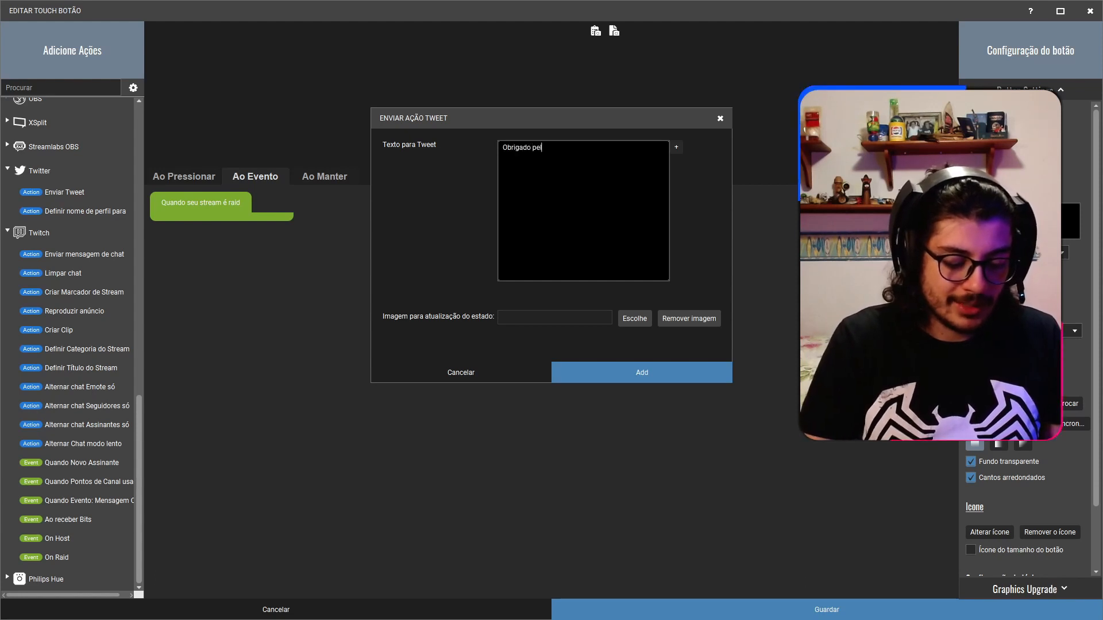
pyautogui.write('a raid')
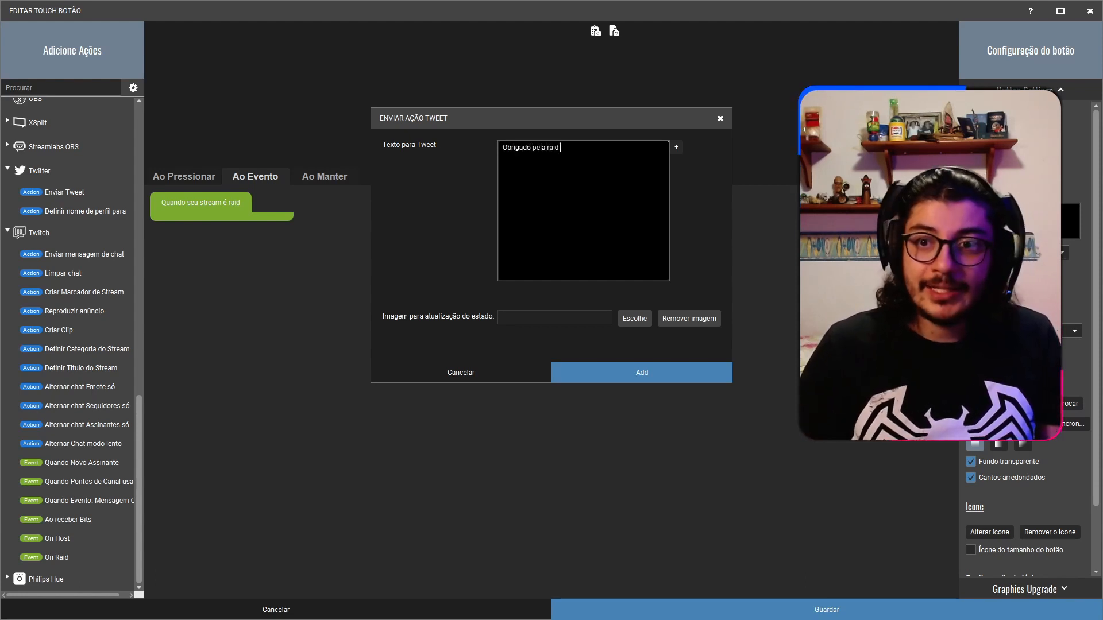
# Insert the dynamic variable Twitch Raided por <name> at the end of the tweet text and highlight it.
pyautogui.click(676, 148)
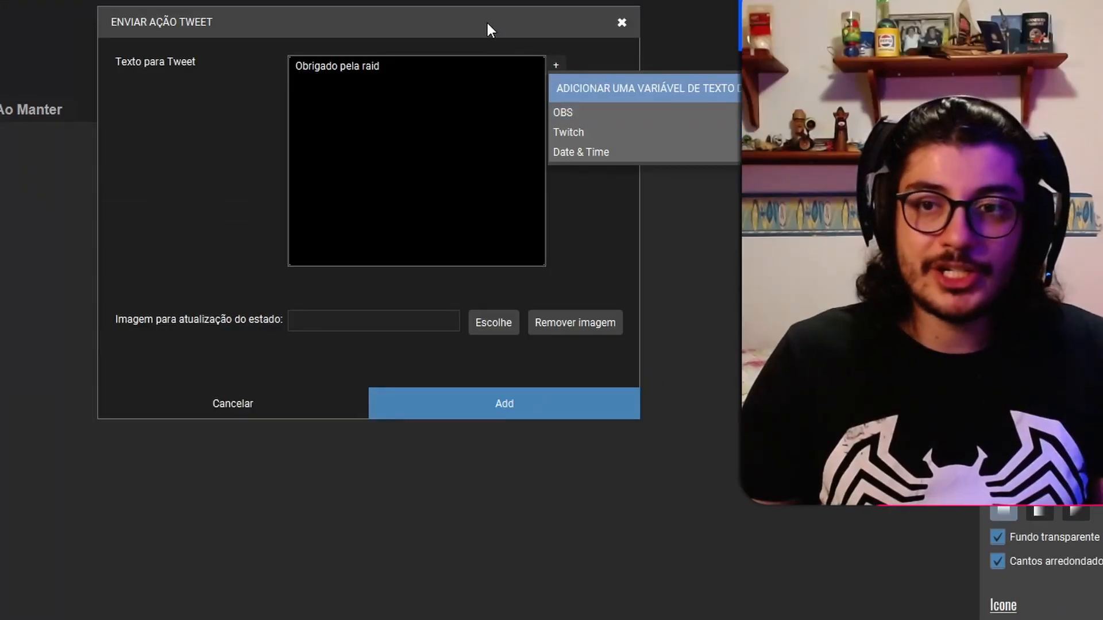
pyautogui.moveTo(514, 25); pyautogui.dragTo(0, 82)
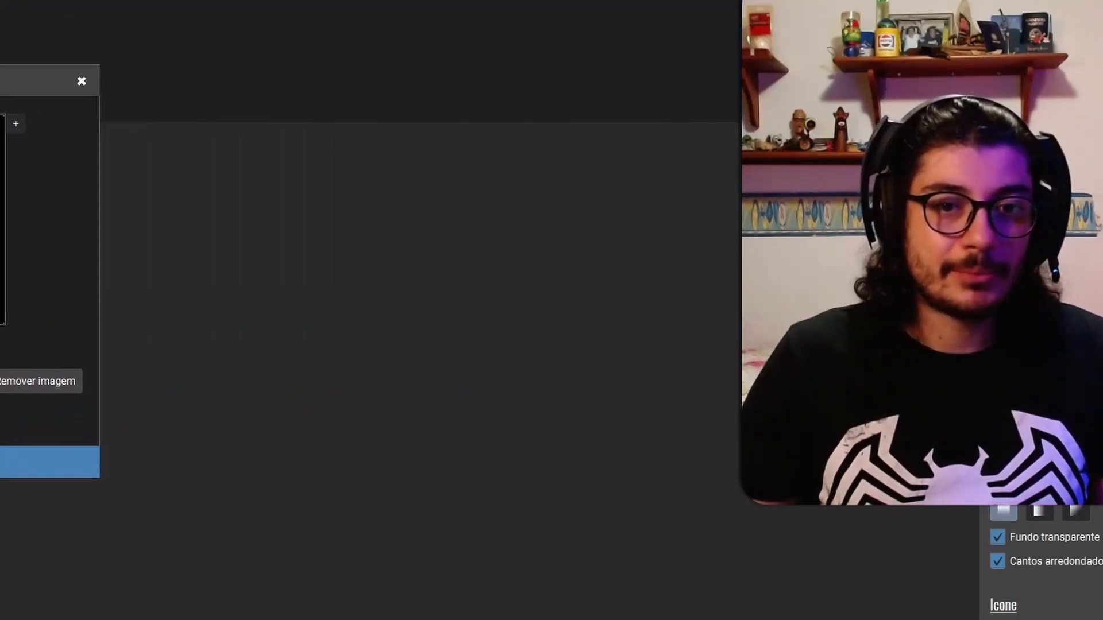
pyautogui.click(18, 119)
pyautogui.moveTo(77, 158)
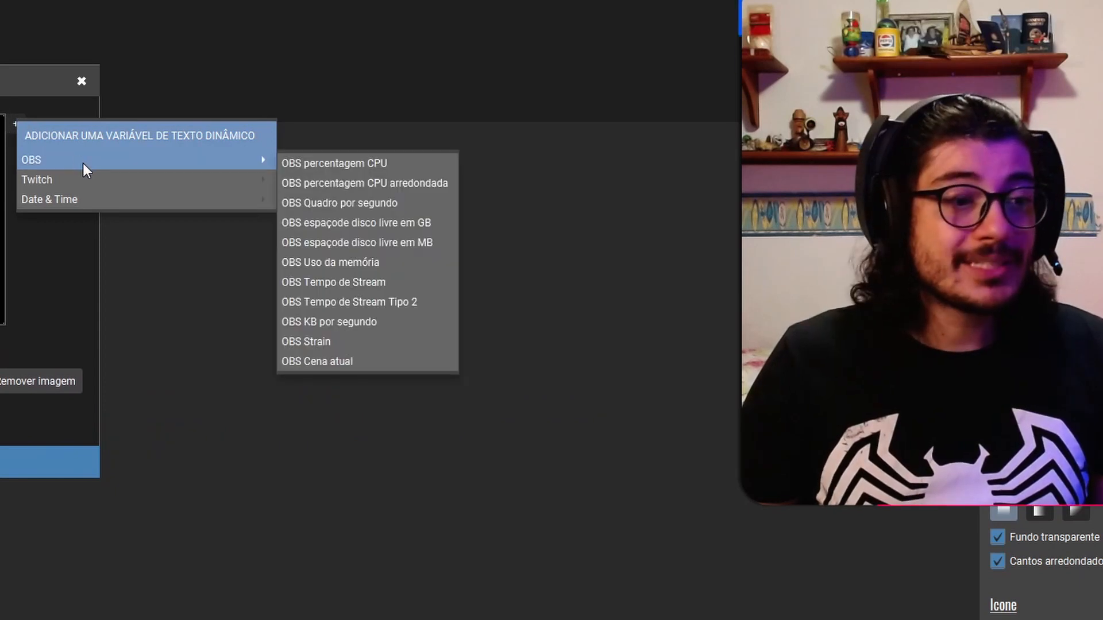
pyautogui.moveTo(111, 179)
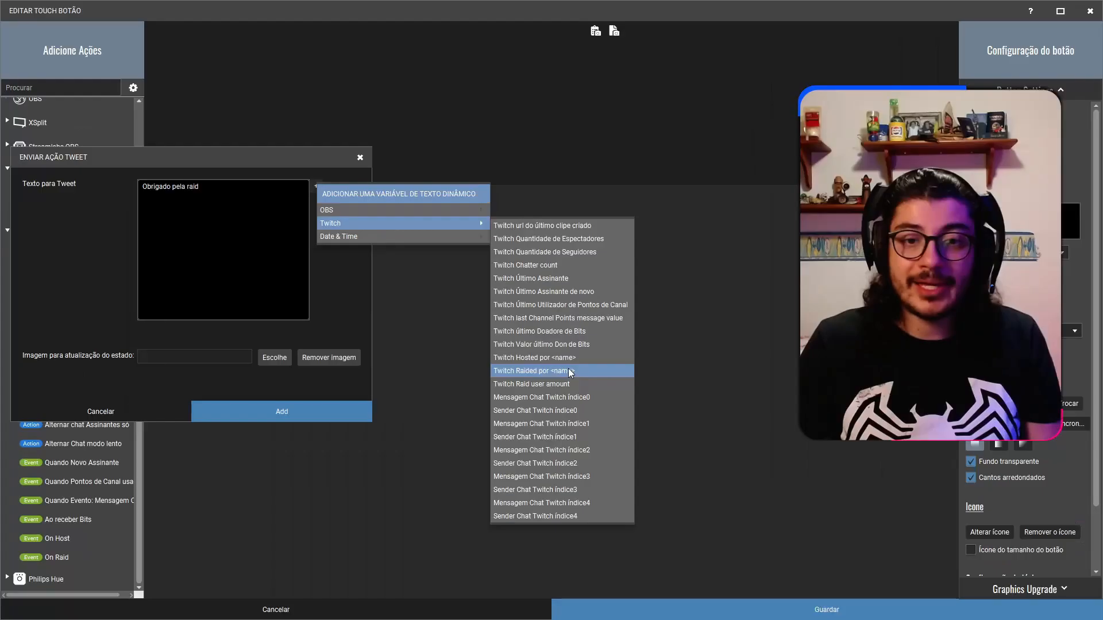
pyautogui.click(386, 402)
pyautogui.moveTo(200, 187); pyautogui.dragTo(259, 186)
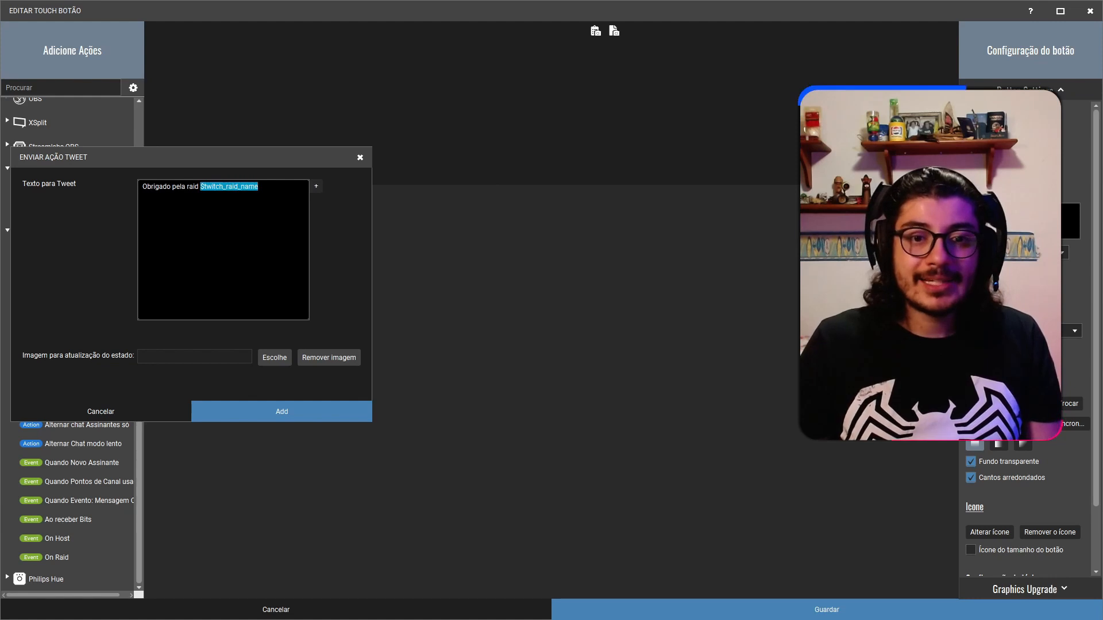
# Discard the unfinished raid tweet action without adding it to the button.
pyautogui.click(261, 188)
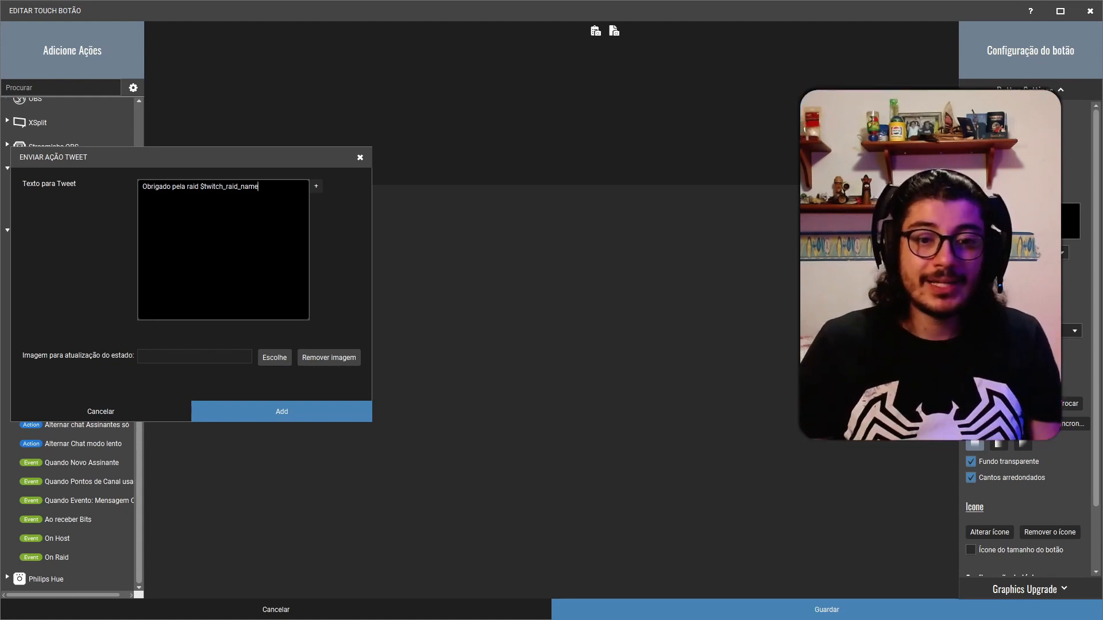
pyautogui.click(140, 407)
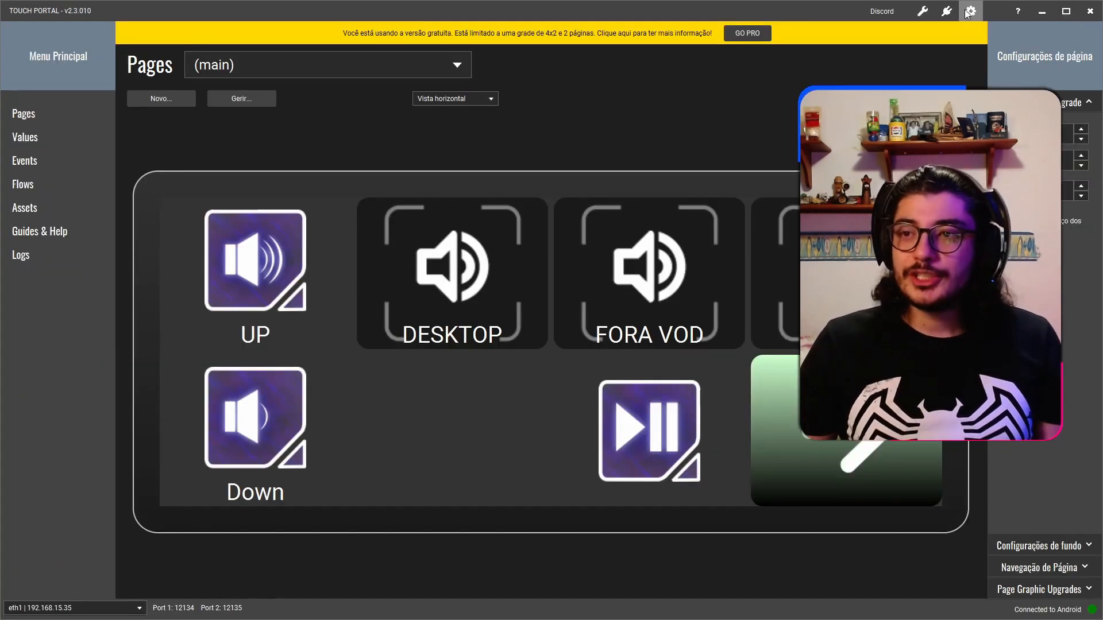
# Open the Touch Portal settings, move the dialog aside and show the OBS connection settings.
pyautogui.click(971, 11)
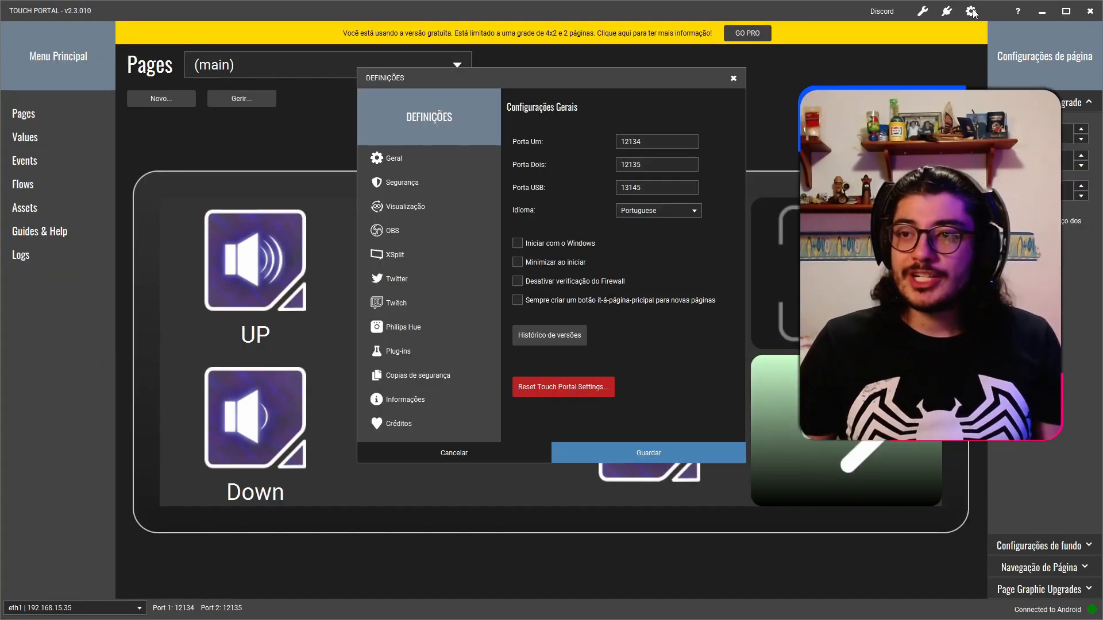
pyautogui.moveTo(679, 73); pyautogui.dragTo(451, 91)
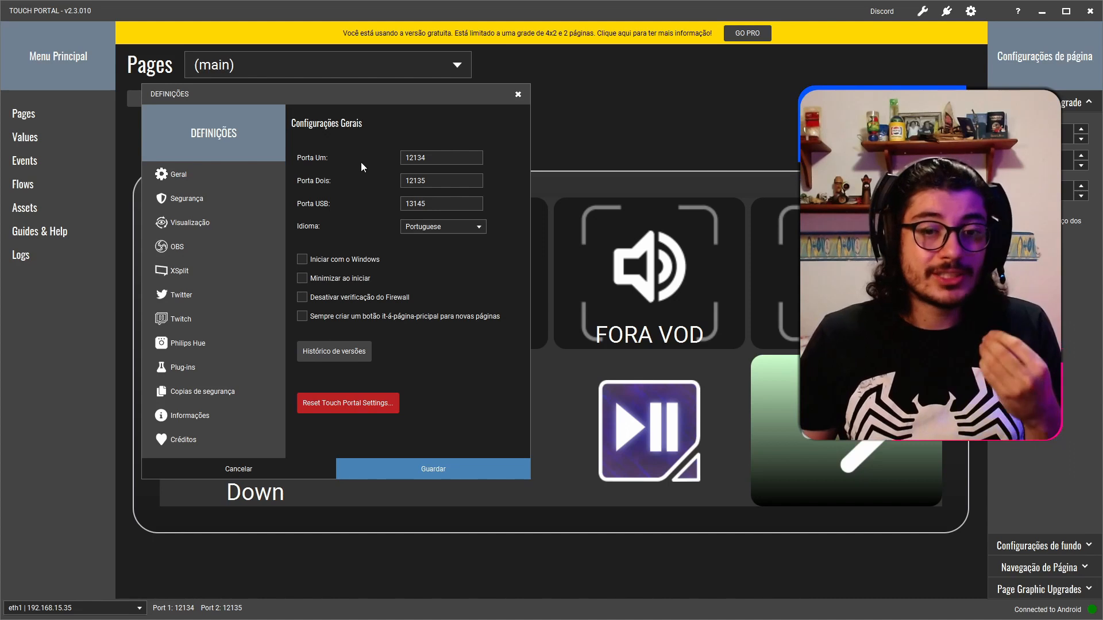
pyautogui.click(197, 244)
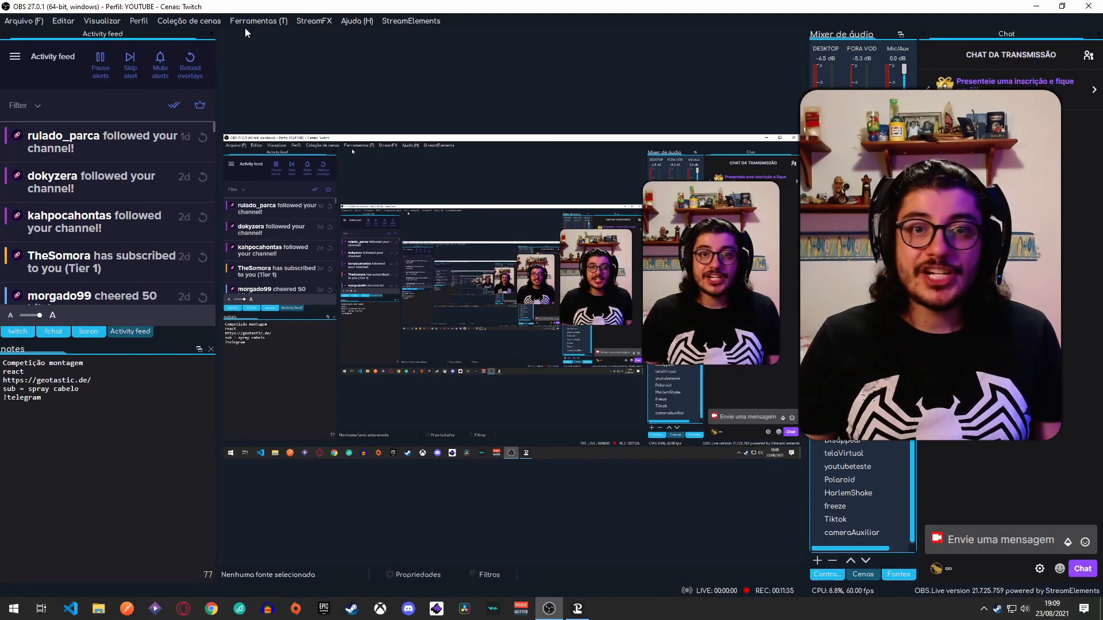
# View the WebSockets Server Settings in OBS and return to the OBS connection settings in Touch Portal.
pyautogui.click(272, 22)
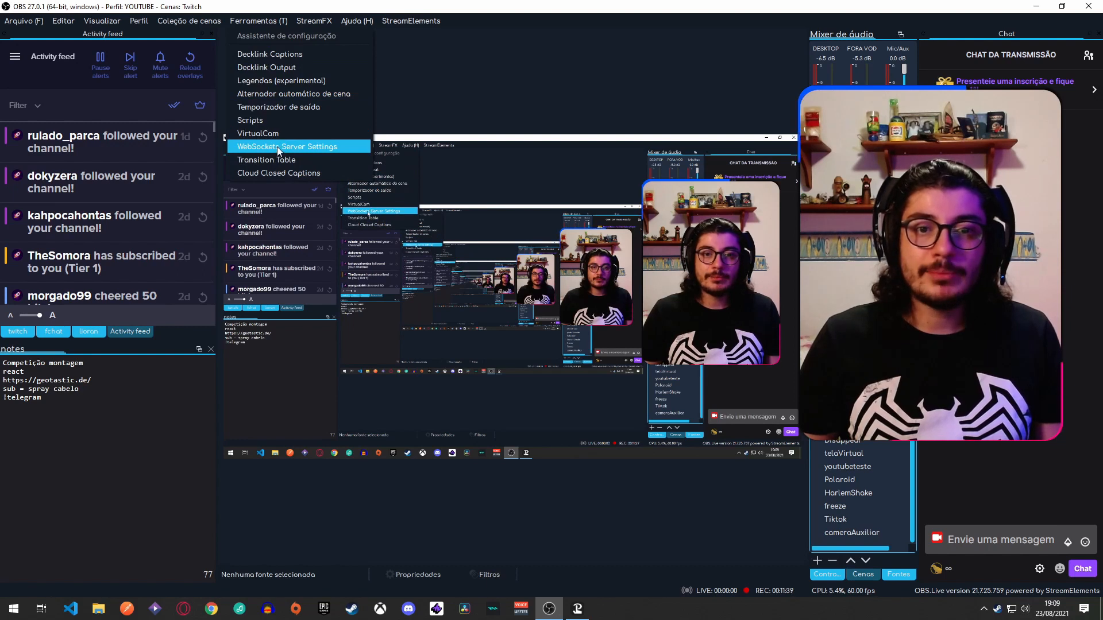
pyautogui.click(327, 146)
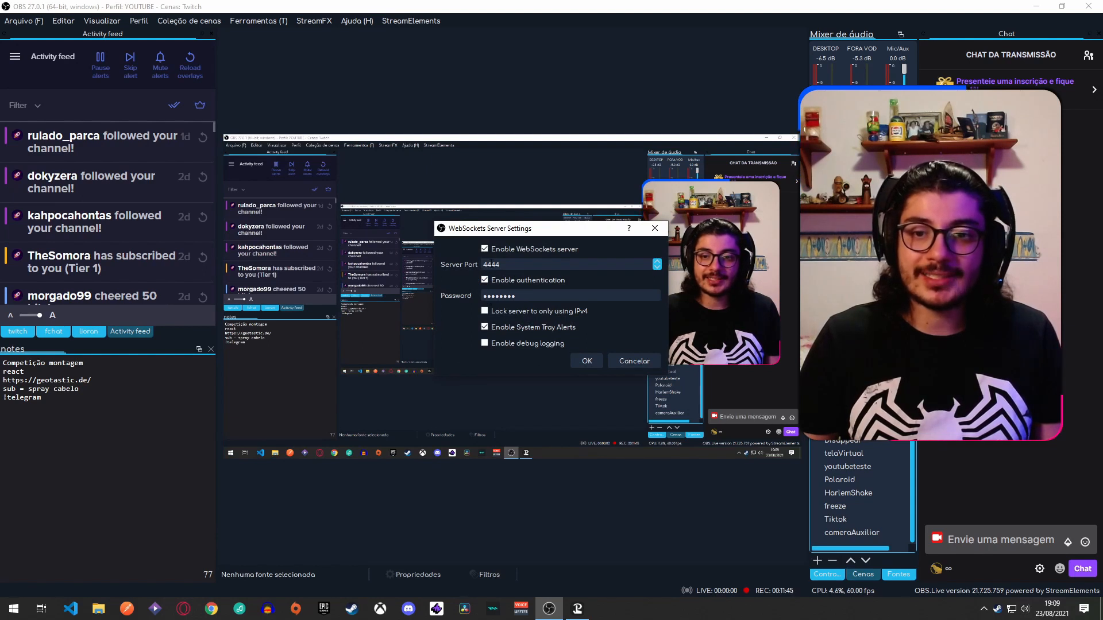
pyautogui.click(578, 608)
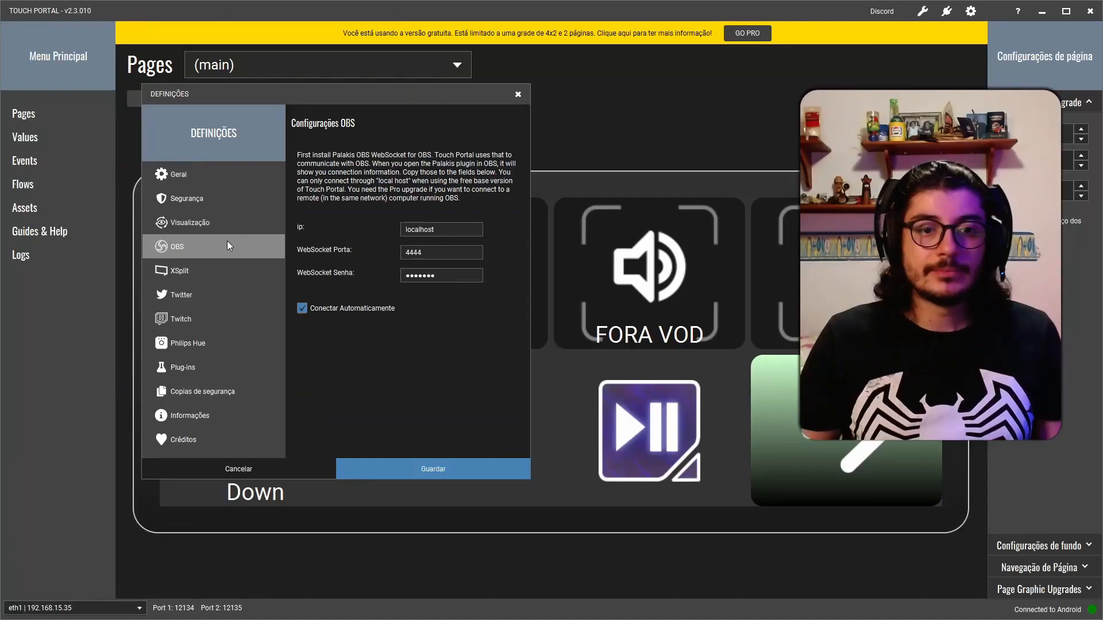
pyautogui.click(492, 39)
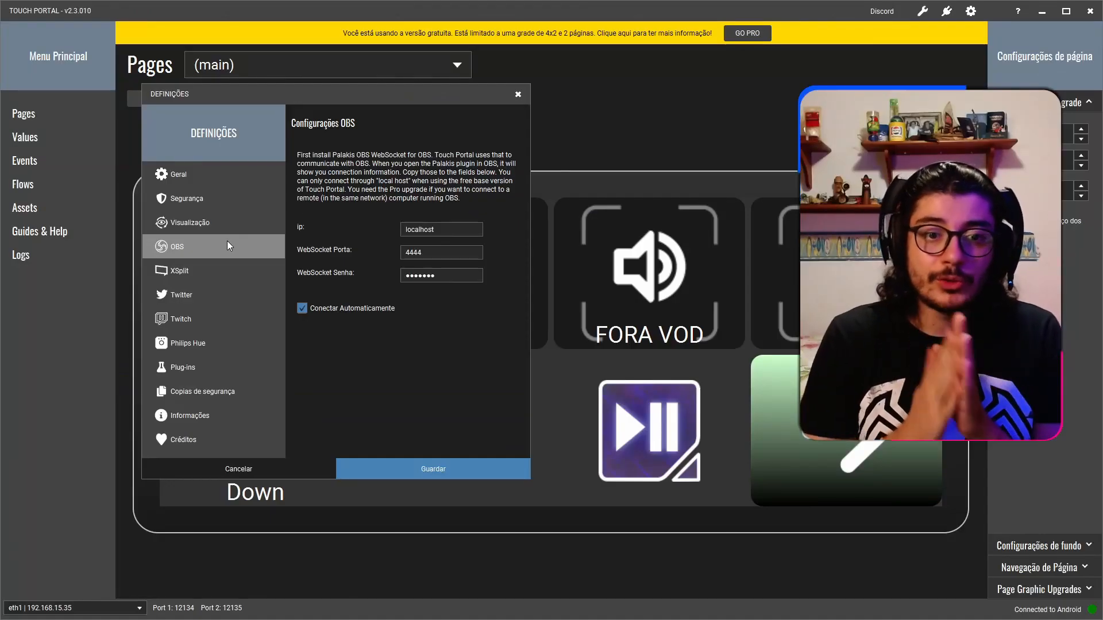
# Review the Twitter and Twitch account connection settings.
pyautogui.click(219, 301)
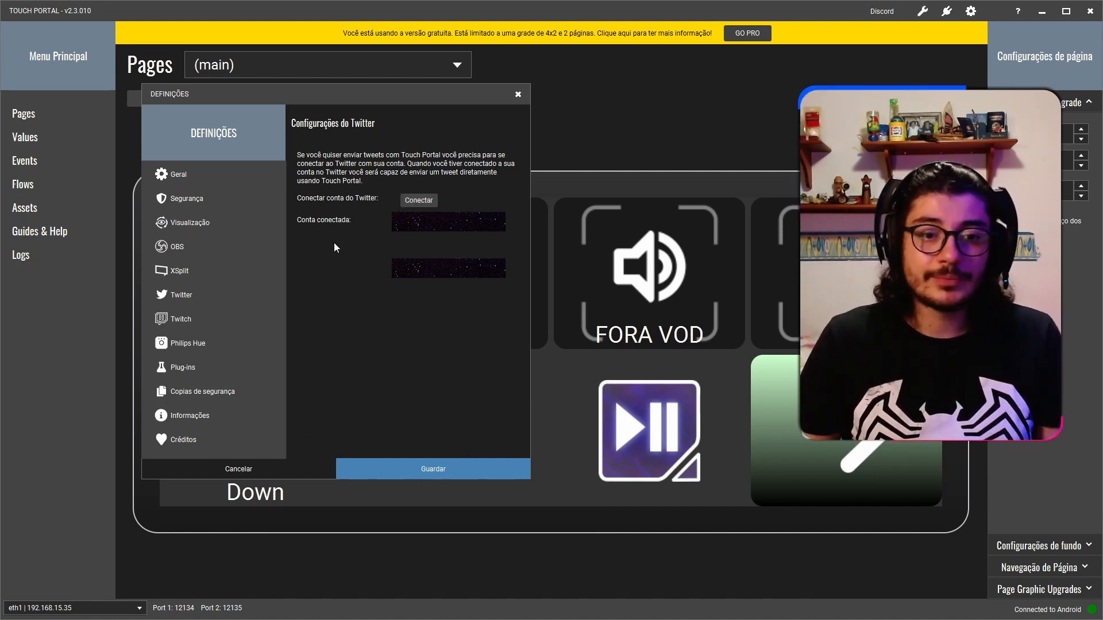
pyautogui.click(209, 324)
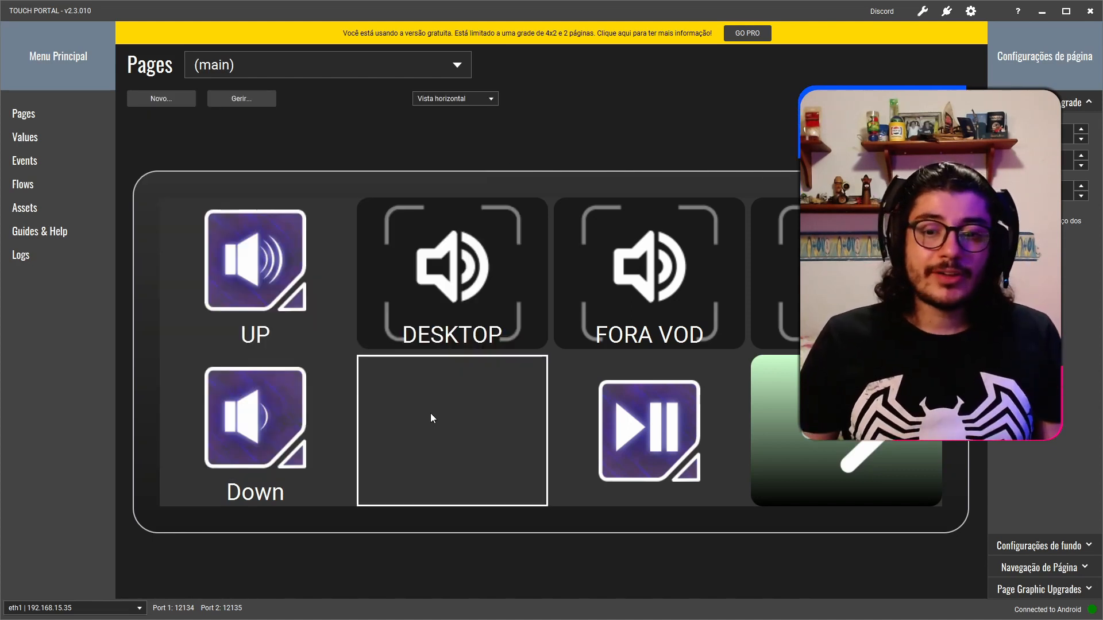
# Add an on-press action that sets the Twitter profile name to the empty slot below DESKTOP.
pyautogui.click(429, 412)
pyautogui.scroll(-12, 328, 375)
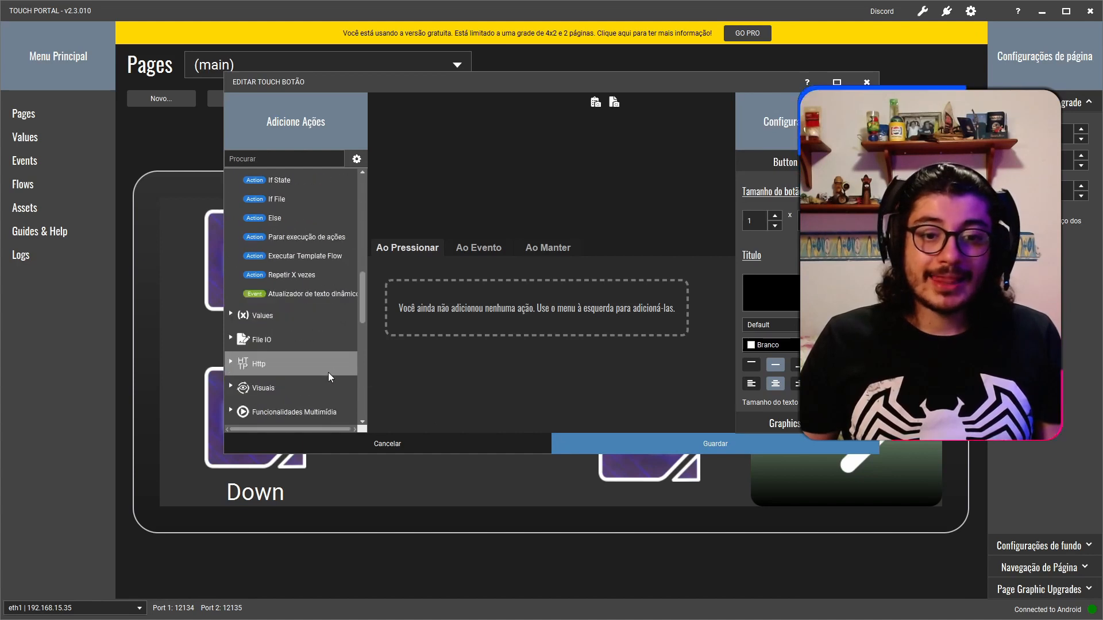
pyautogui.scroll(-3, 308, 326)
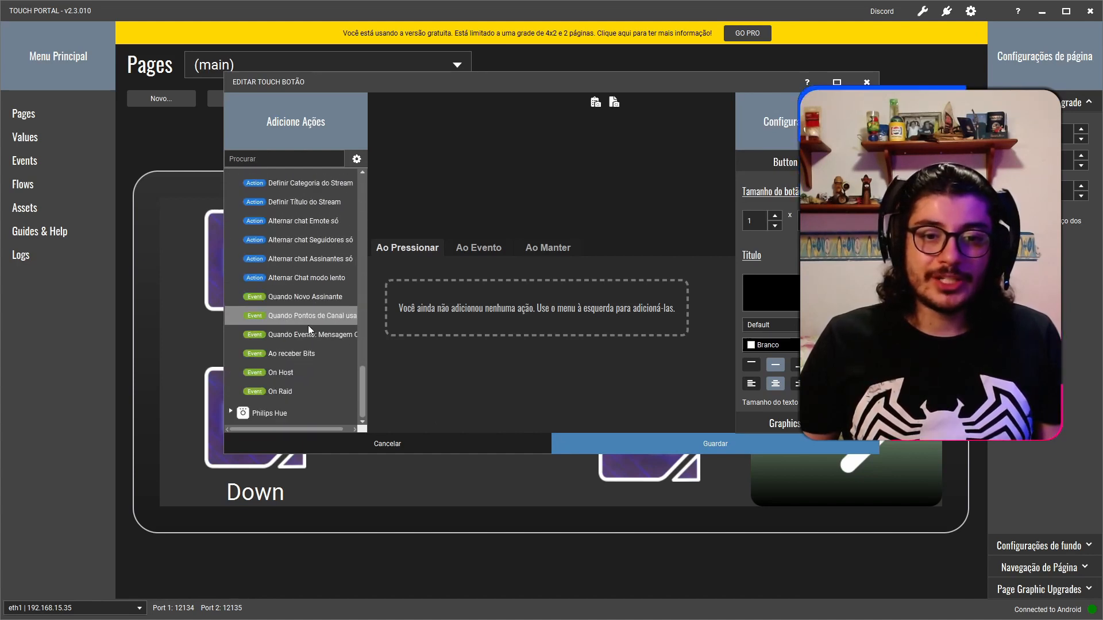
pyautogui.scroll(5, 313, 387)
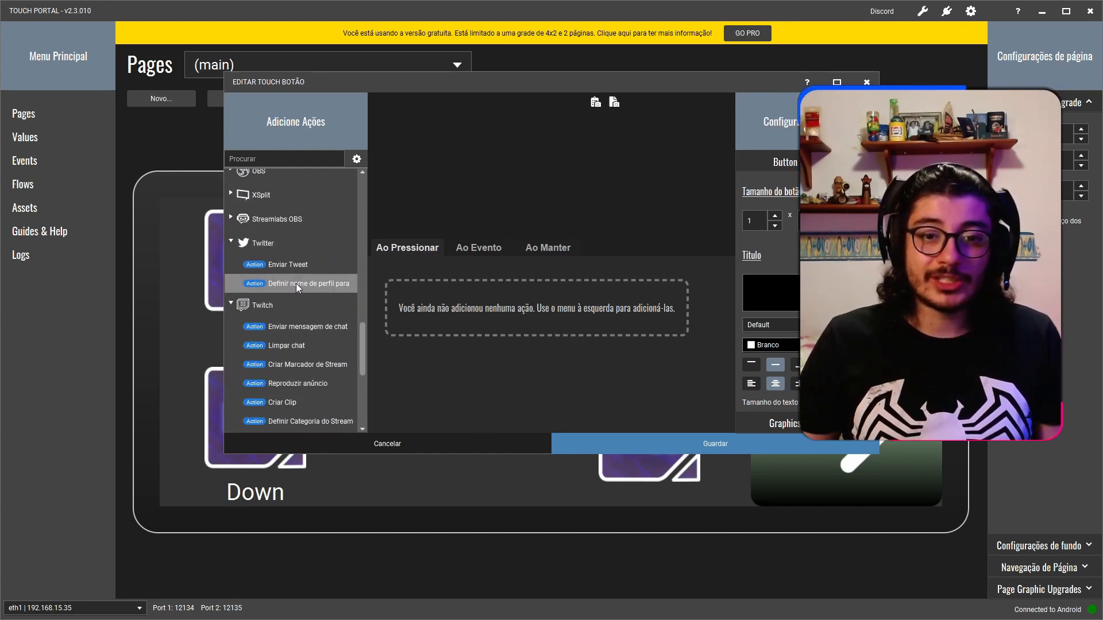
pyautogui.moveTo(296, 283); pyautogui.dragTo(490, 286)
pyautogui.click(518, 271)
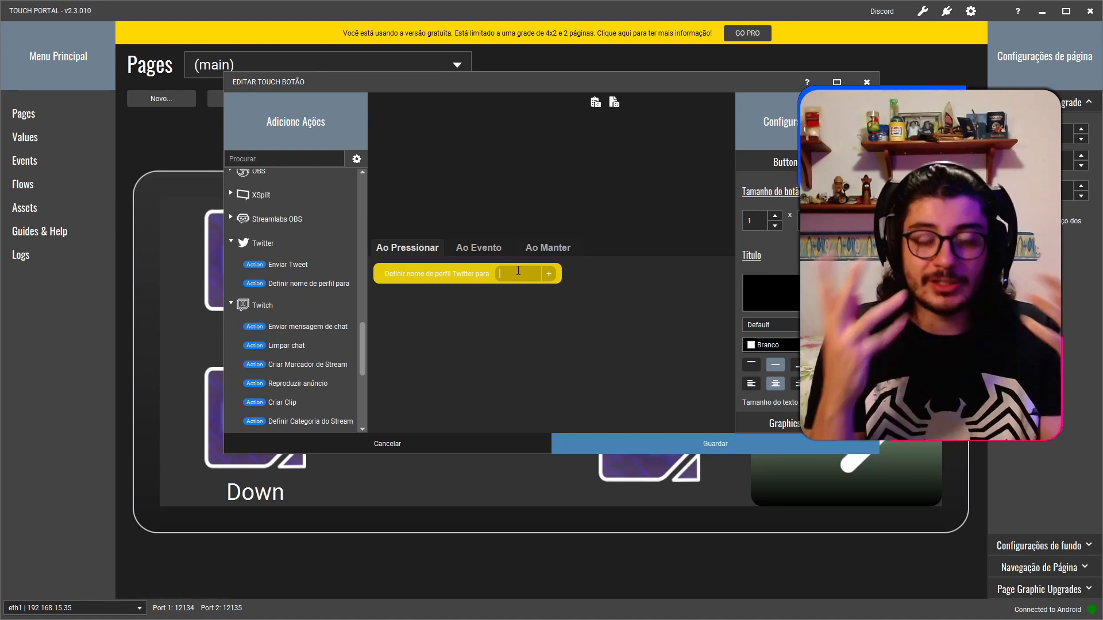
# Enter the account holder's first name as the new Twitter profile name and put the prefix "(LIVE ON)" before it.
pyautogui.write('asda')
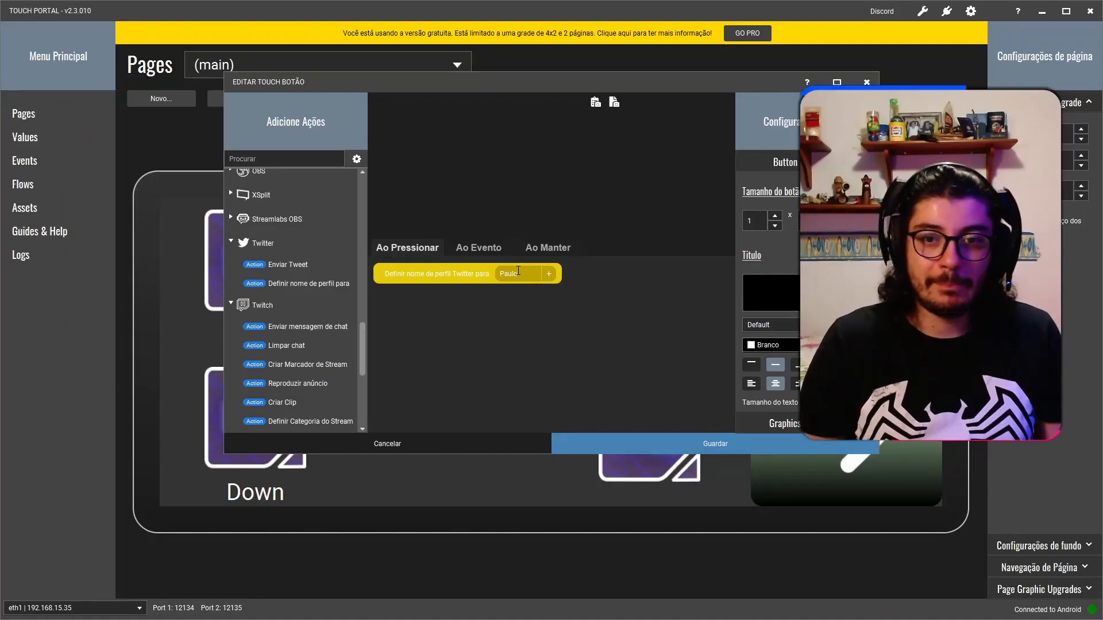
pyautogui.write('L')
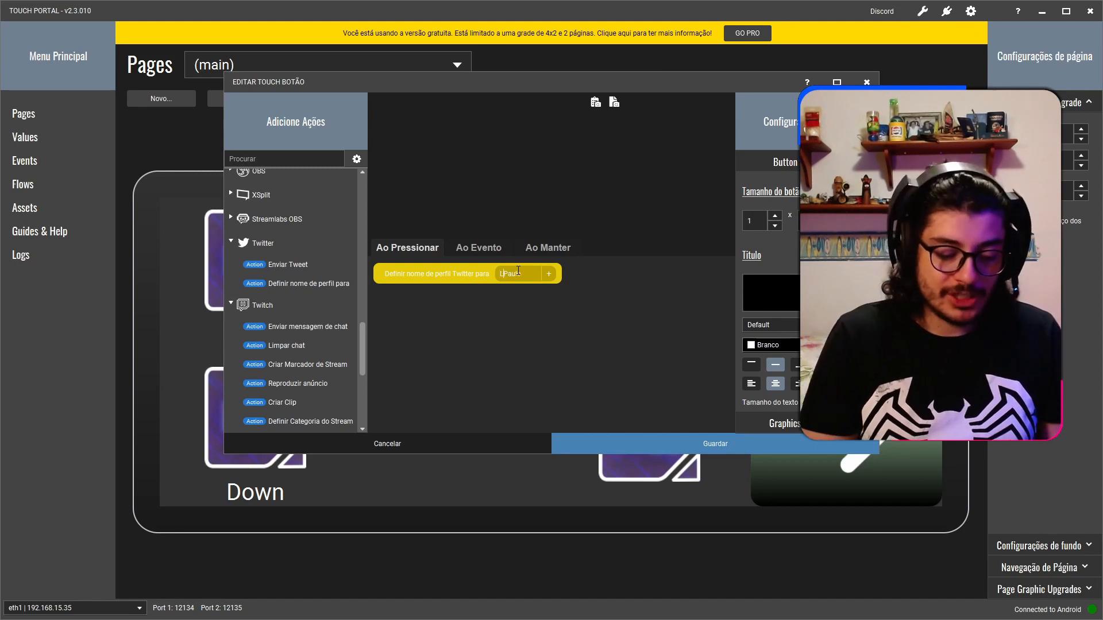
pyautogui.write('i')
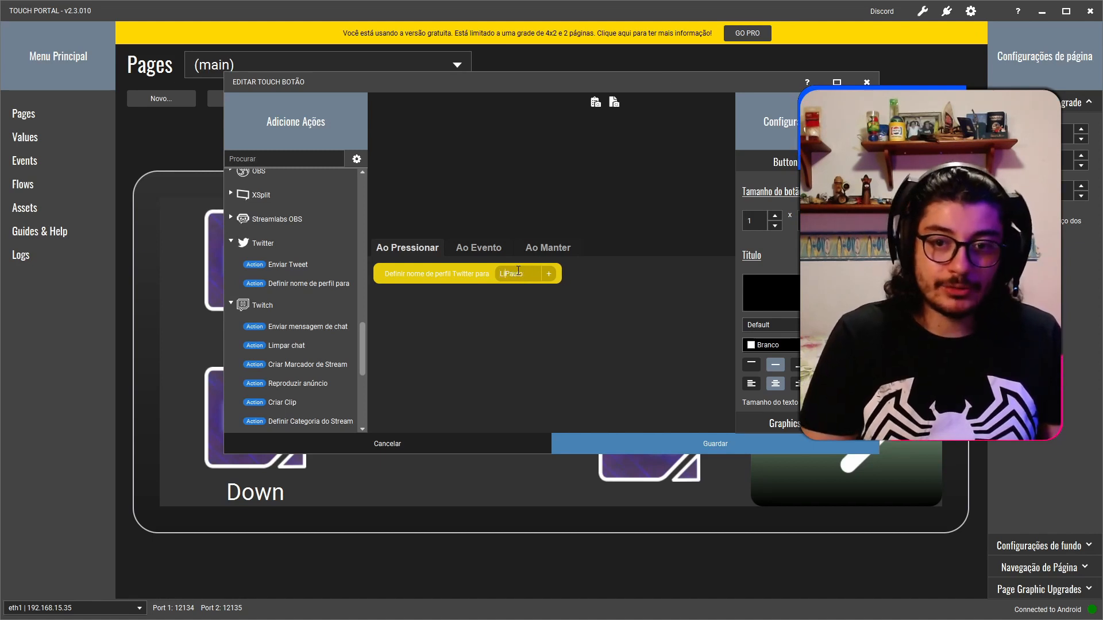
pyautogui.press('BackSpace')
pyautogui.write('IVE ON')
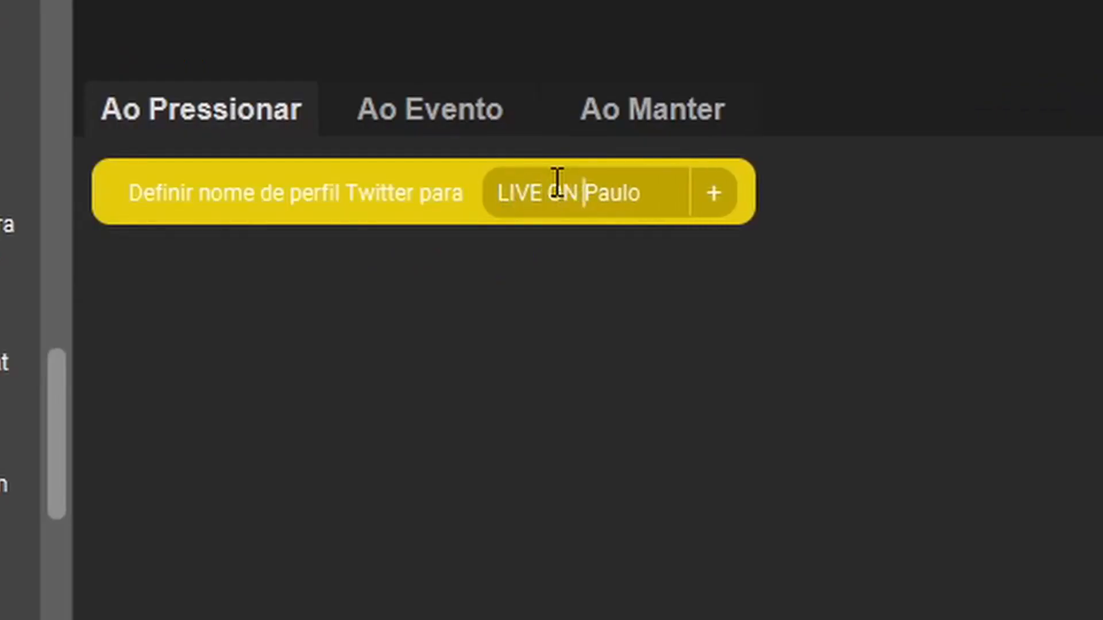
pyautogui.press('BackSpace')
pyautogui.write(')')
pyautogui.press('Home')
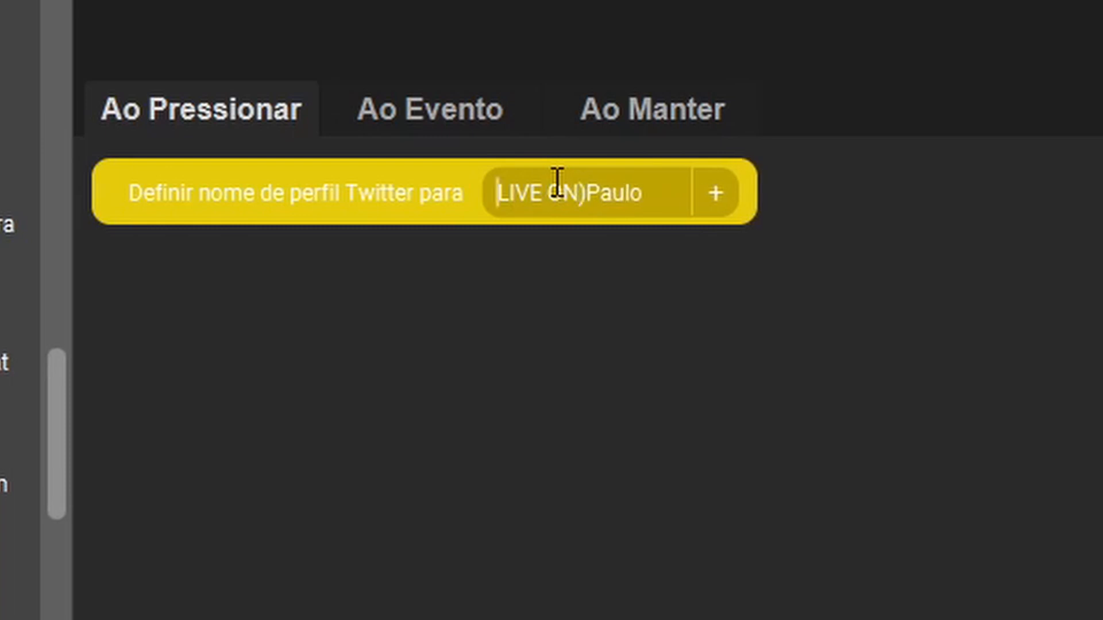
pyautogui.write('(')
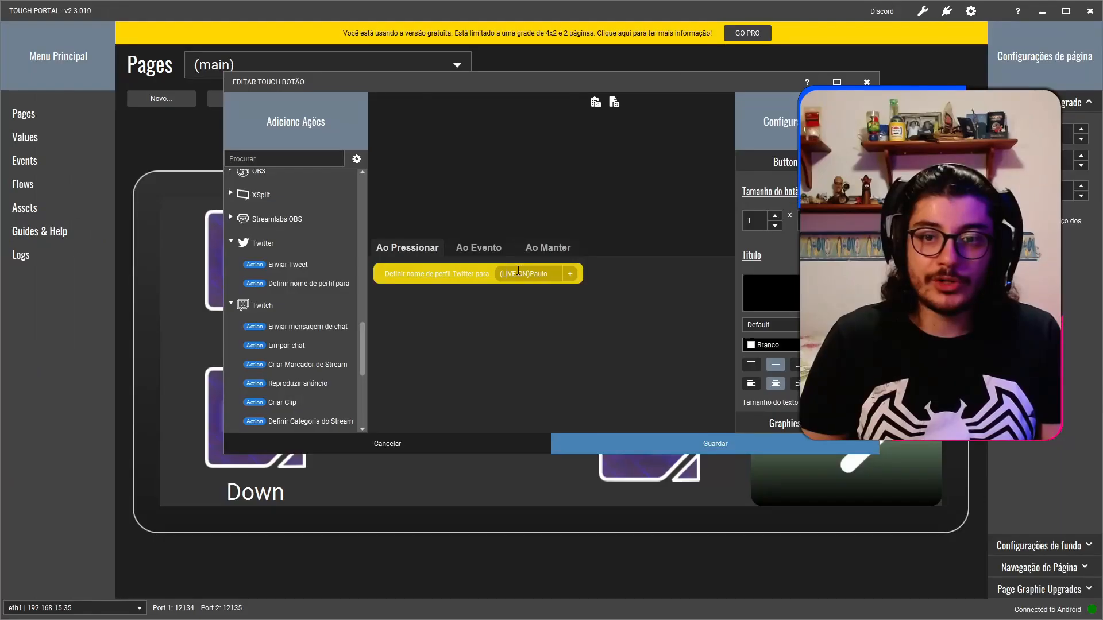
pyautogui.press('Right')
pyautogui.press('Right')
pyautogui.press('Right')
pyautogui.press('Right')
pyautogui.press('Right')
pyautogui.press('Right')
pyautogui.press('Right')
pyautogui.press('Right')
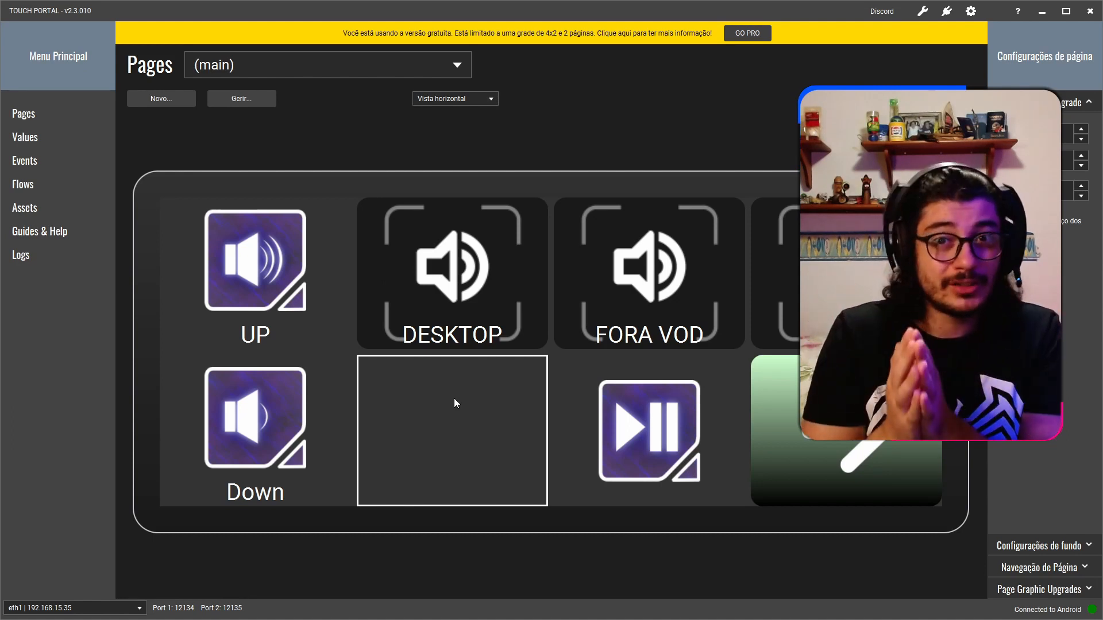
# Open the empty slot below DESKTOP for editing, review its appearance settings and choose to change its icon from the icon packs.
pyautogui.click(455, 402)
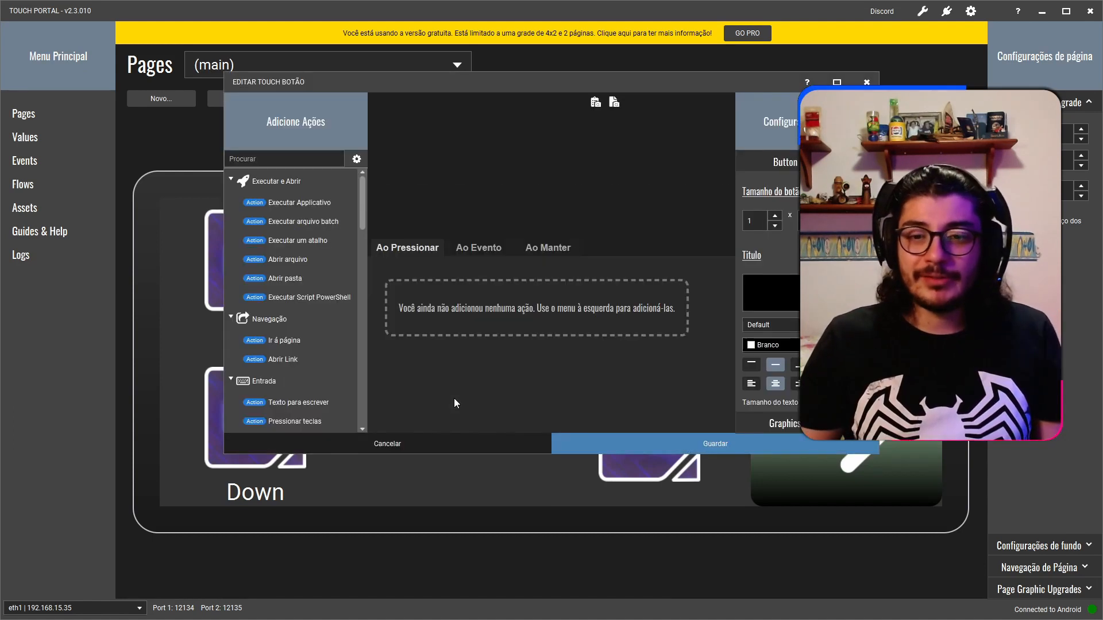
pyautogui.click(837, 82)
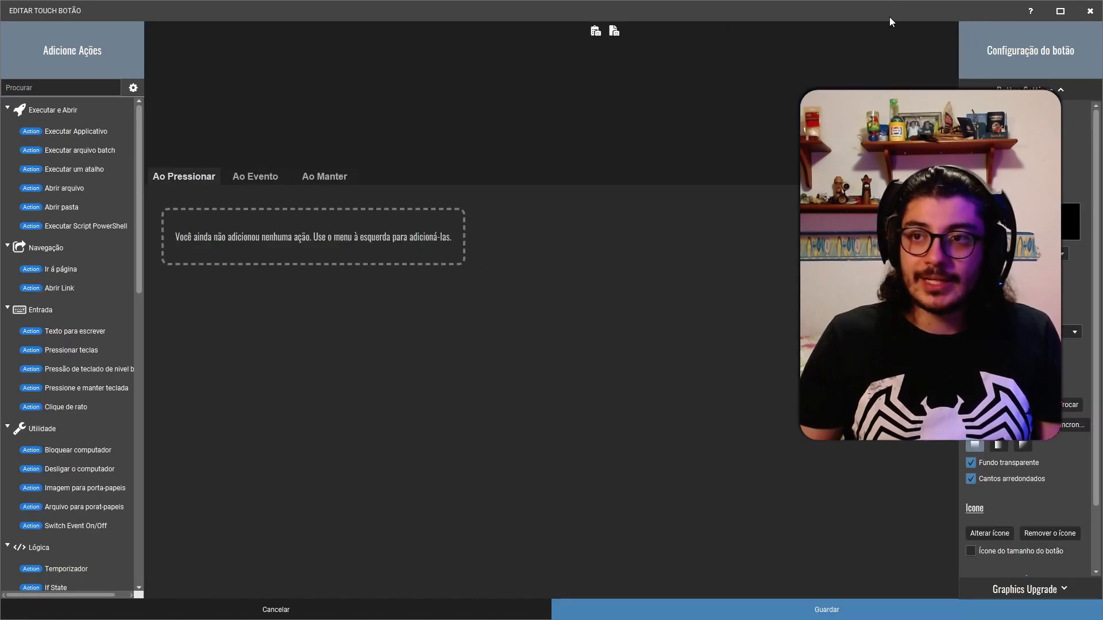
pyautogui.moveTo(889, 16); pyautogui.dragTo(279, 18)
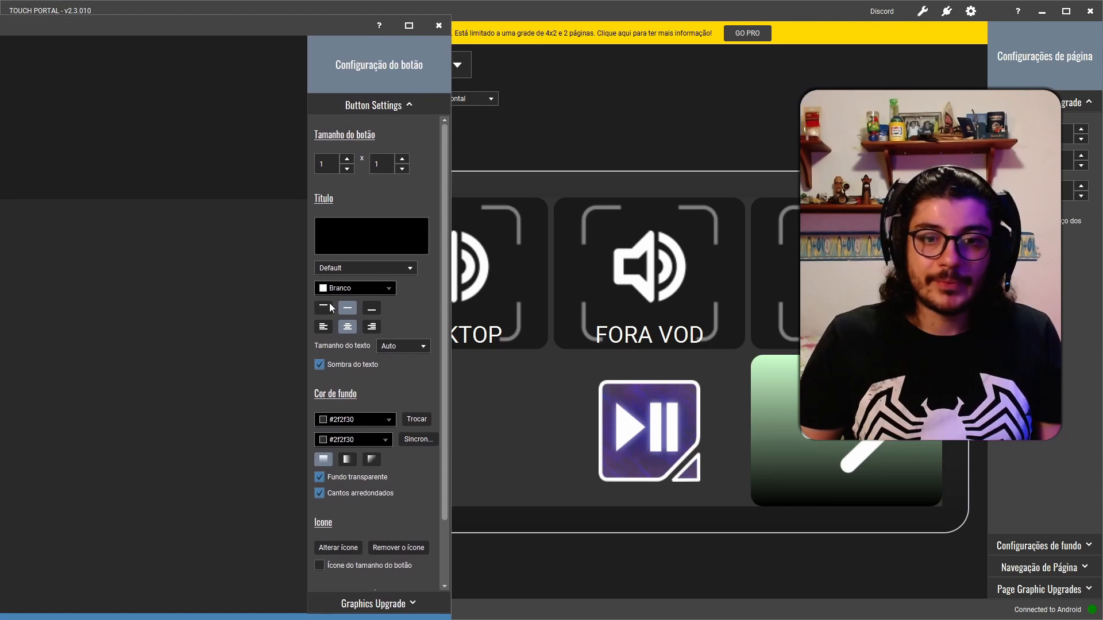
pyautogui.scroll(-1, 357, 392)
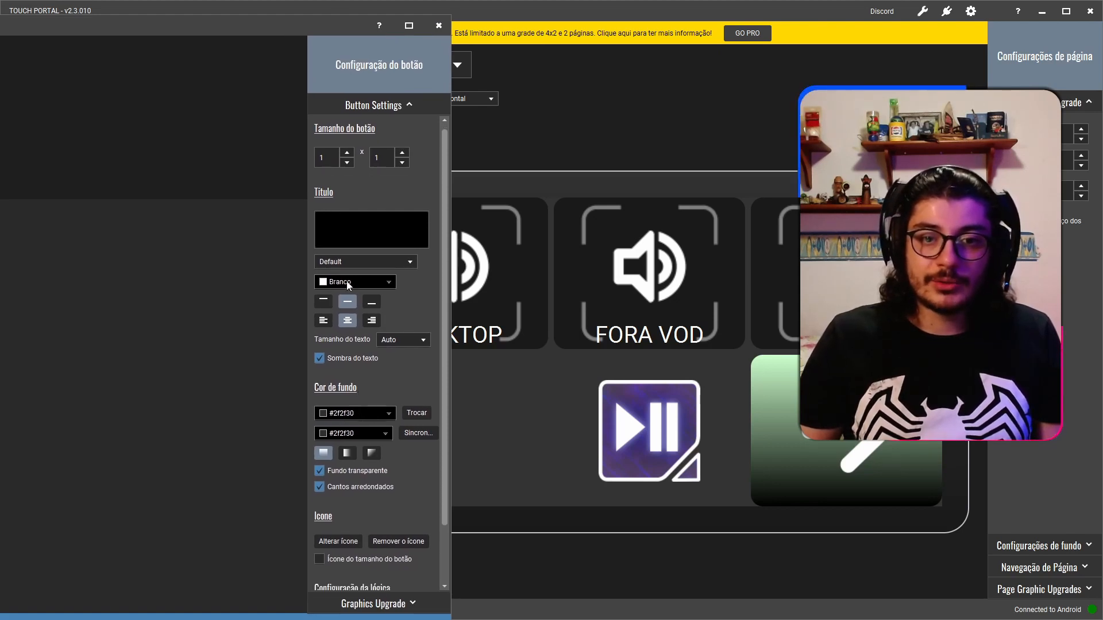
pyautogui.scroll(-2, 394, 429)
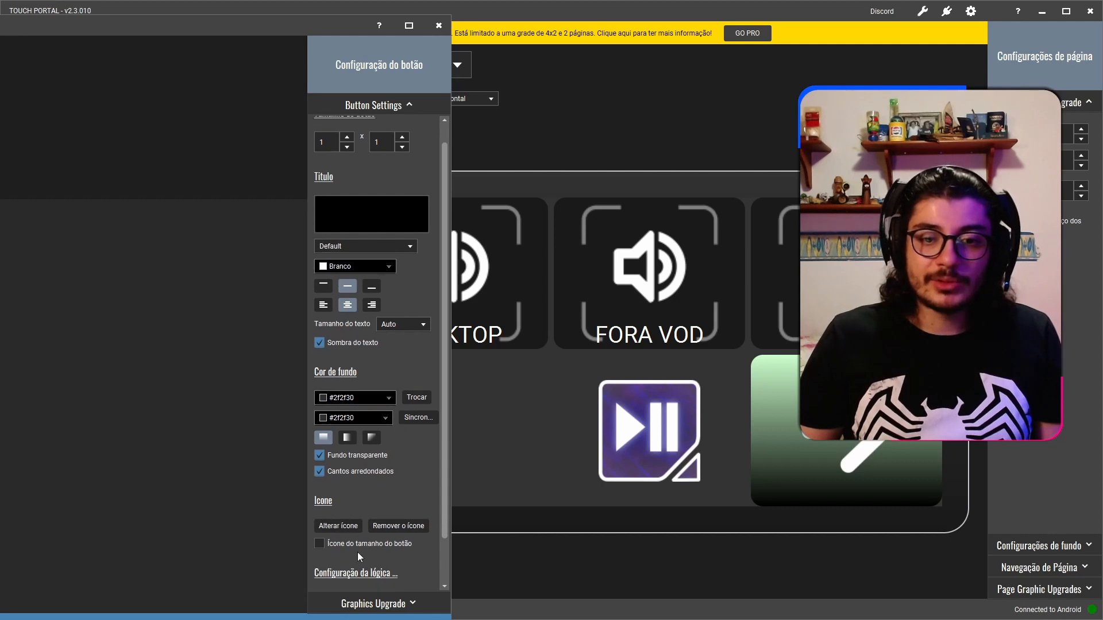
pyautogui.click(336, 526)
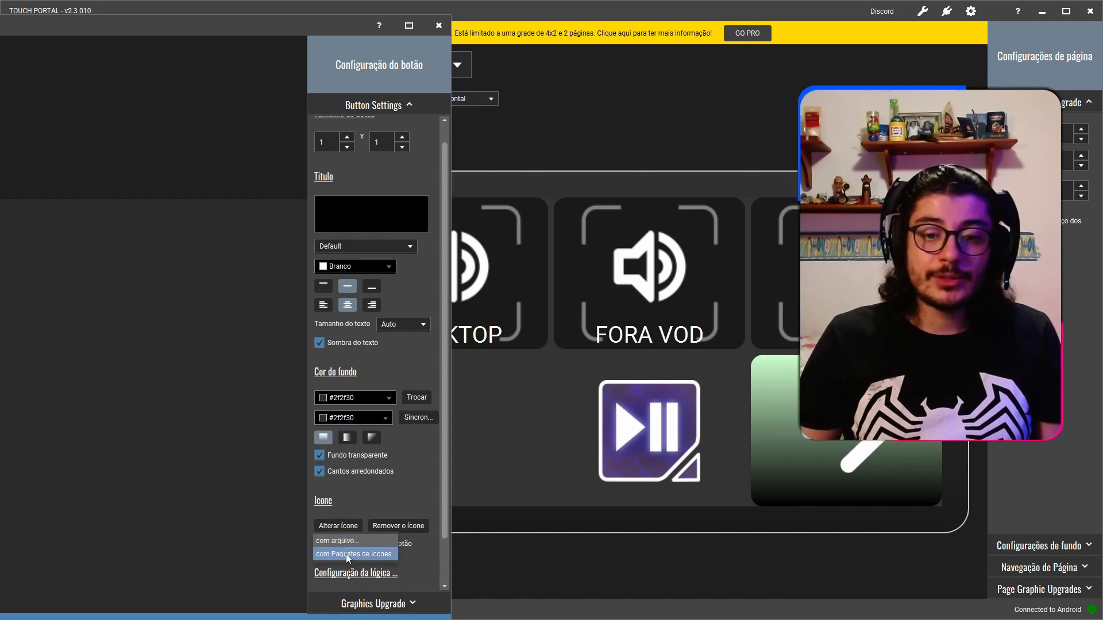
pyautogui.click(348, 553)
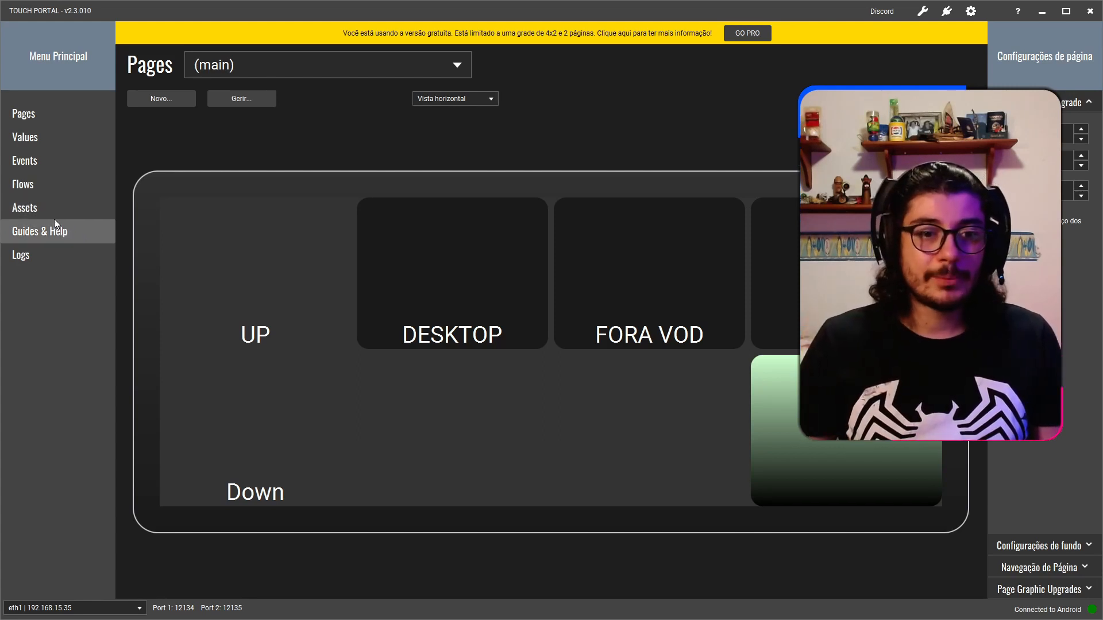
# Show the icon packs available in the Assets gallery.
pyautogui.click(39, 211)
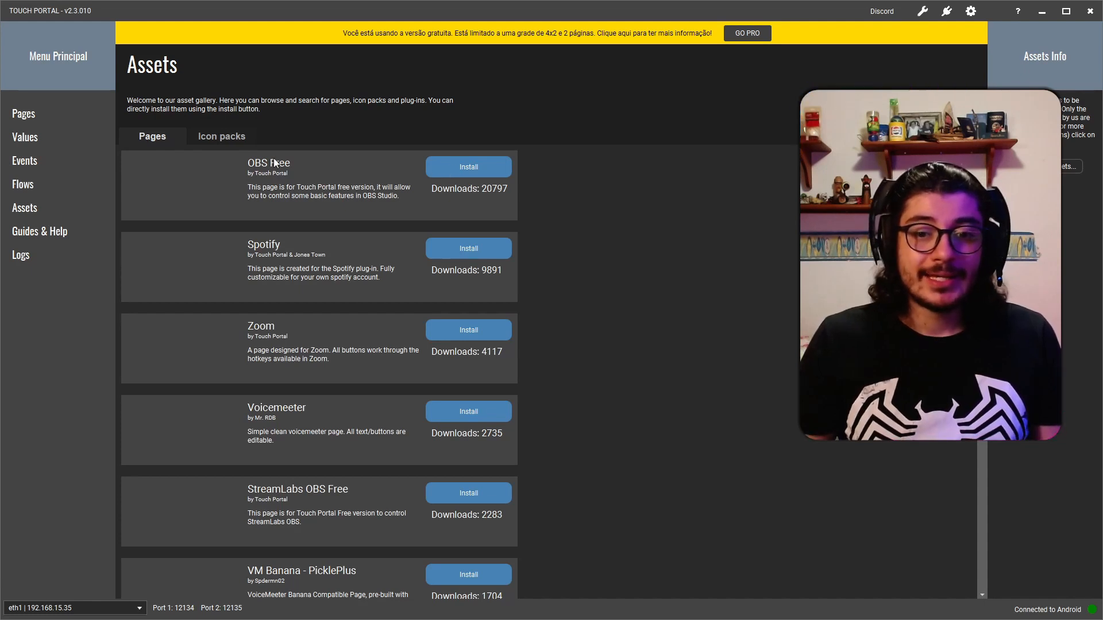
pyautogui.click(224, 139)
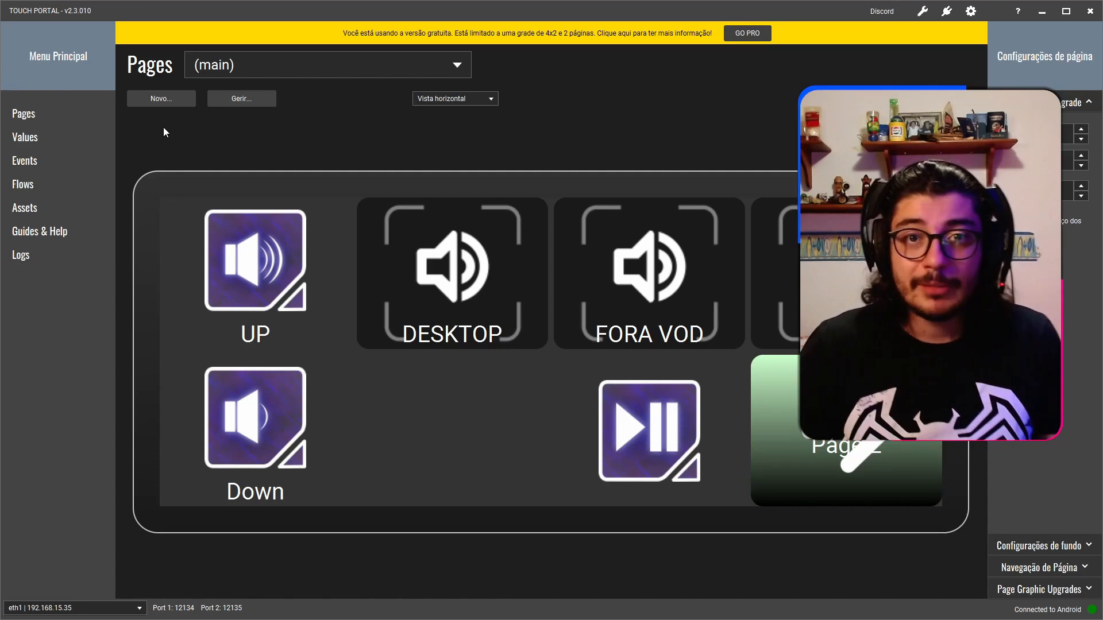
# Minimise Touch Portal and launch Streamlabs OBS.
pyautogui.click(1042, 11)
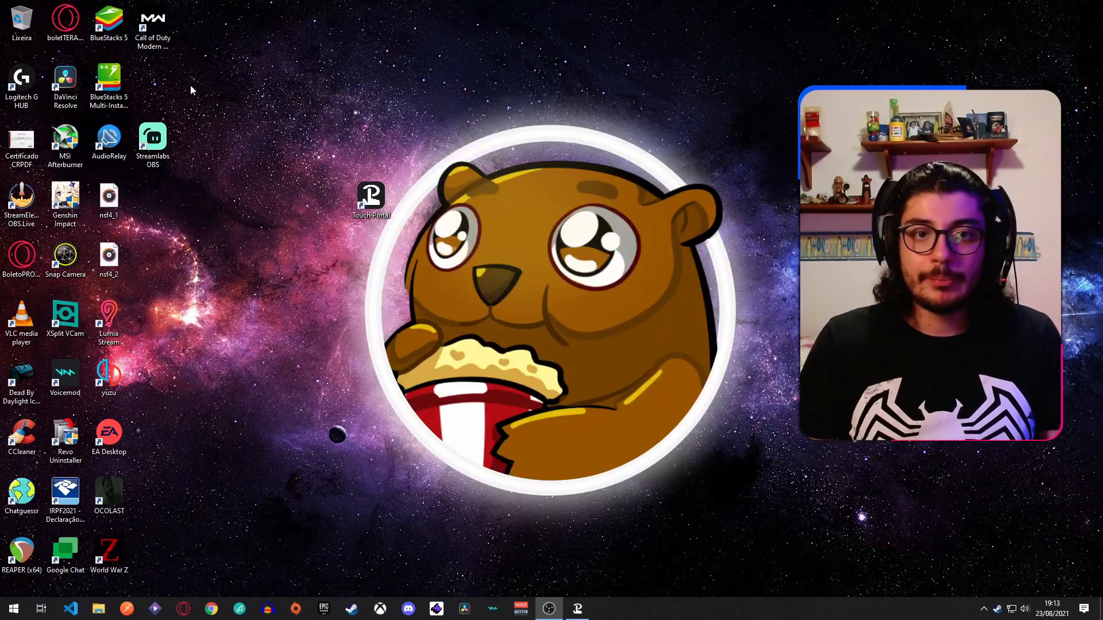
pyautogui.click(161, 139)
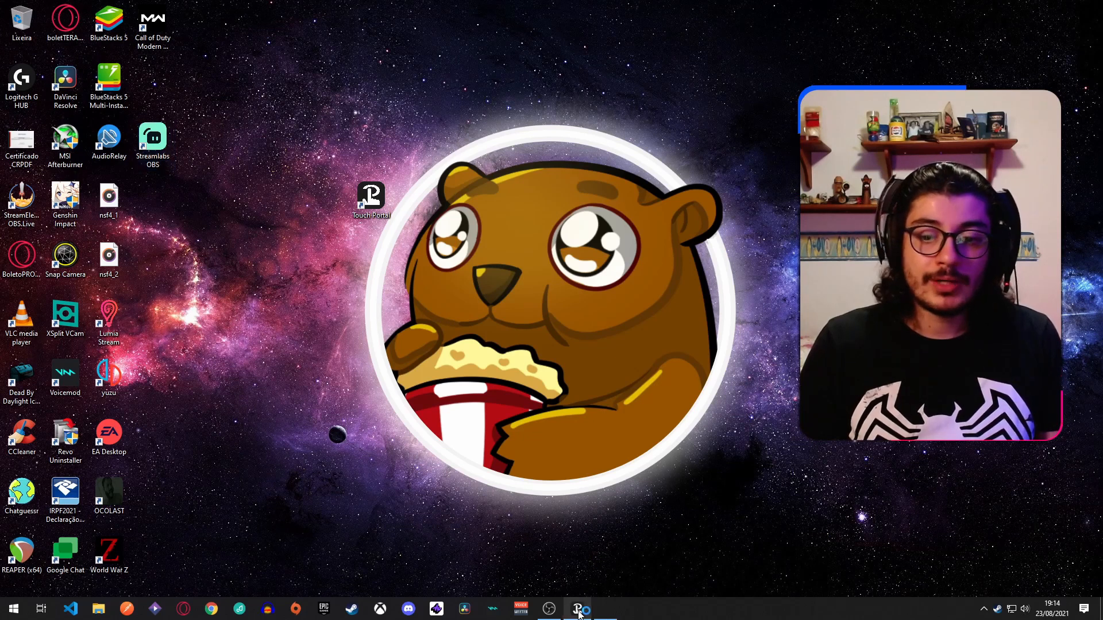
pyautogui.moveTo(579, 613)
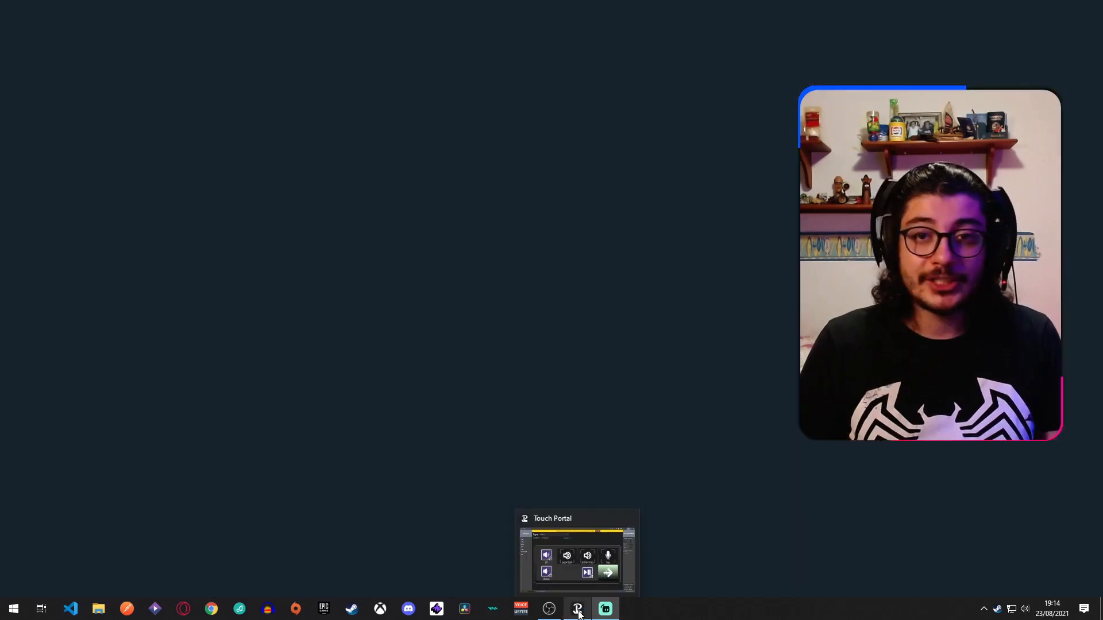
# Switch to the Opera browser and examine the custom reward "Mudar cena" on the Twitch channel points page.
pyautogui.click(185, 610)
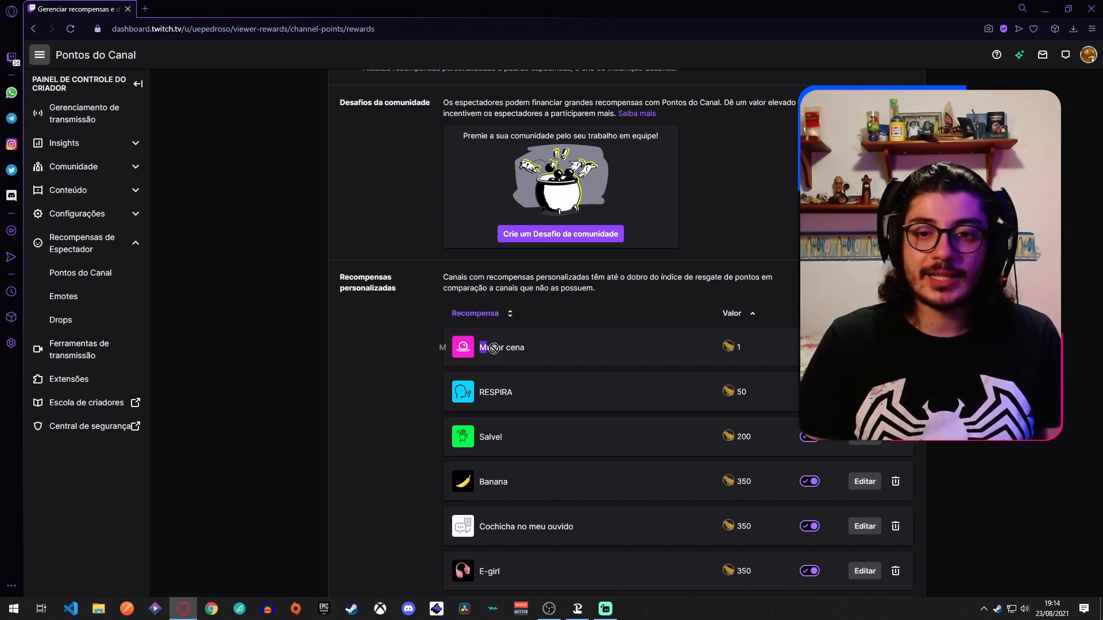
pyautogui.click(525, 353)
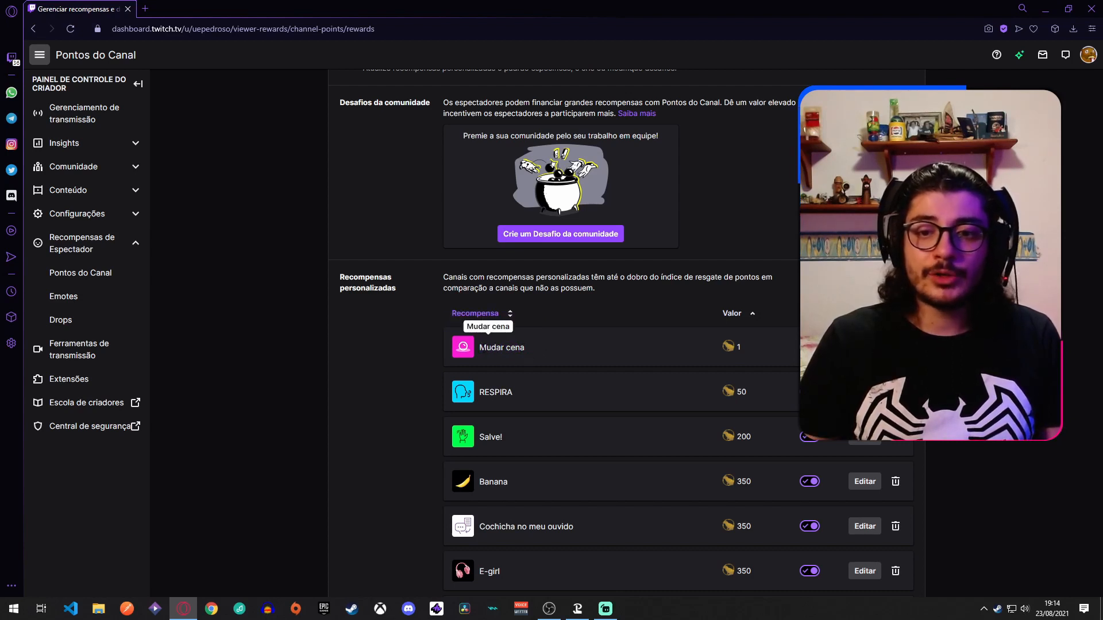
# Highlight the reward name "Mudar cena" in the custom rewards list.
pyautogui.moveTo(480, 347); pyautogui.dragTo(519, 347)
pyautogui.click(525, 347)
pyautogui.tripleClick(525, 347)
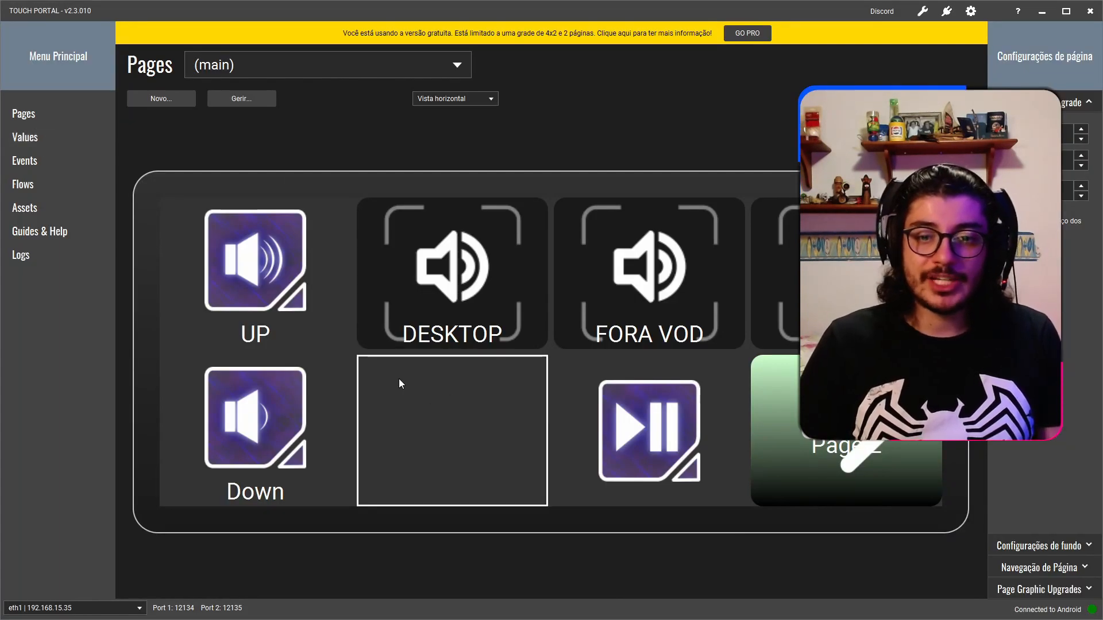
# In Touch Portal, edit the empty slot below DESKTOP and add the event "Quando Pontos de Canal usados com id" with the id "Mudar cena".
pyautogui.click(442, 399)
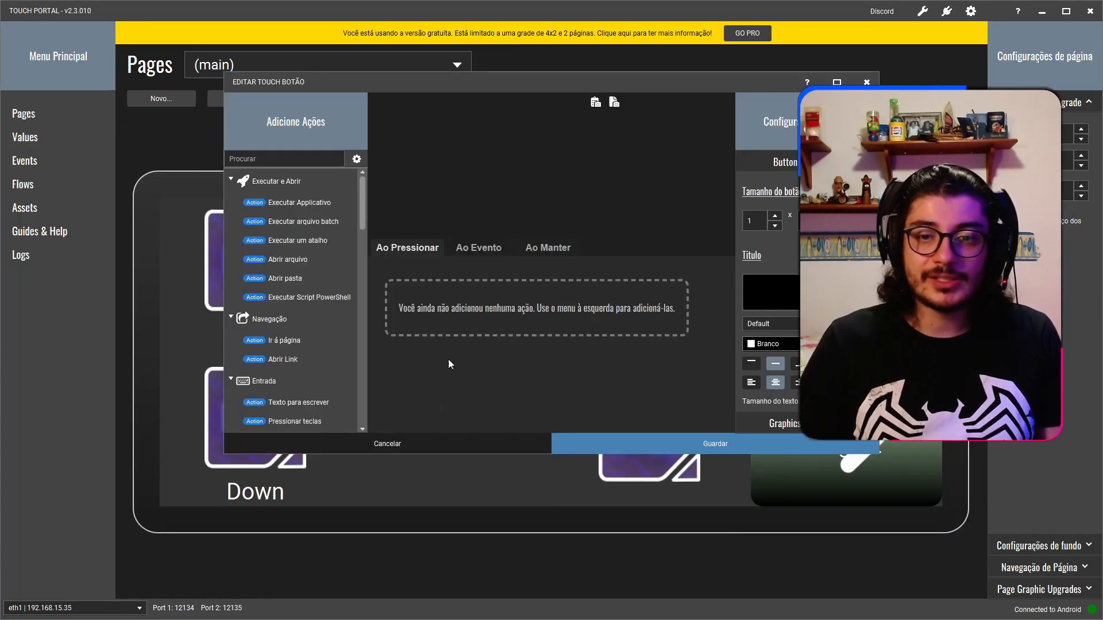
pyautogui.click(487, 246)
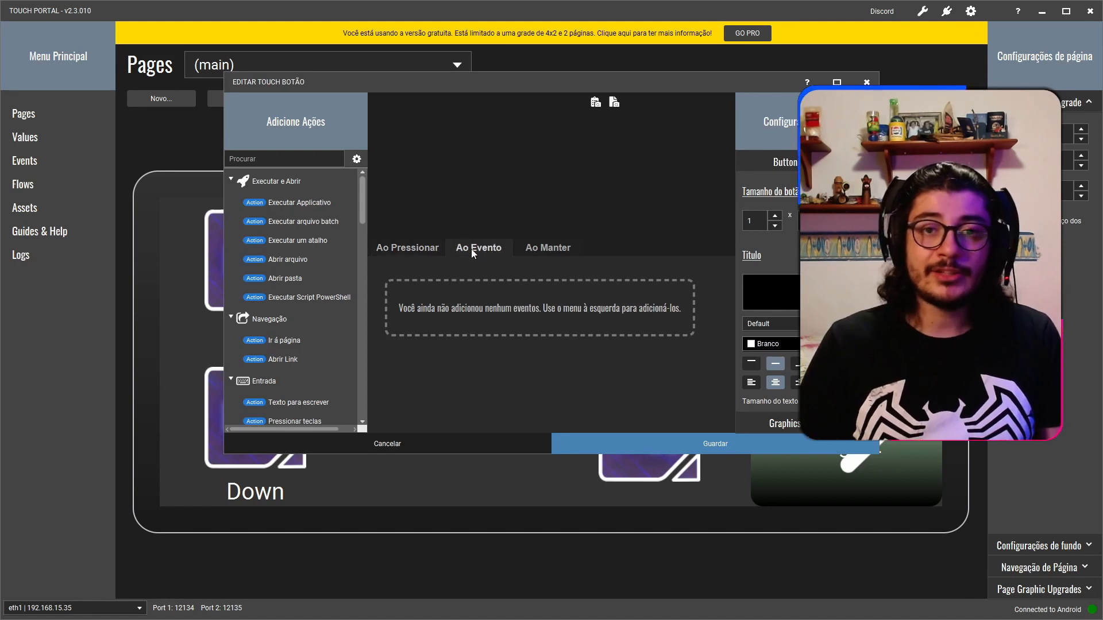
pyautogui.scroll(-18, 310, 318)
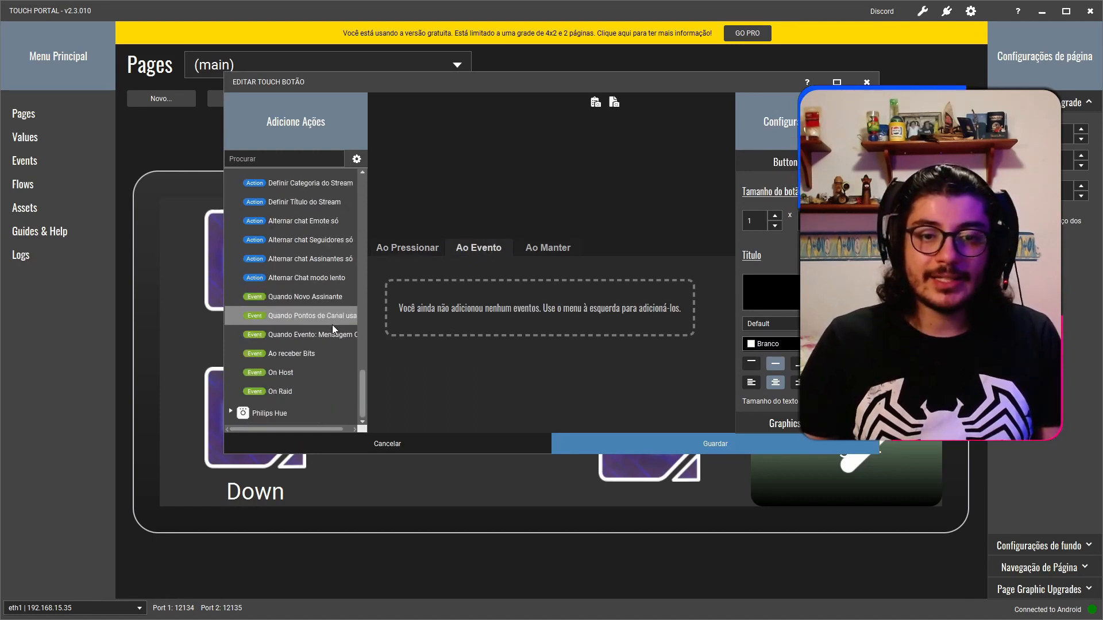
pyautogui.doubleClick(321, 321)
pyautogui.click(525, 274)
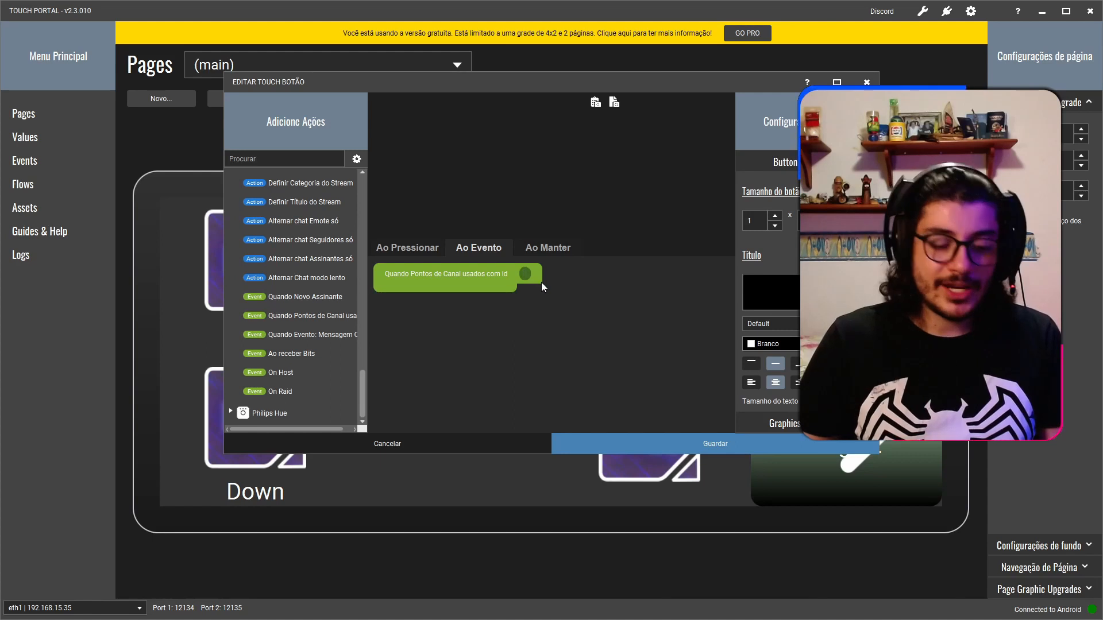
pyautogui.write('Mudar cena')
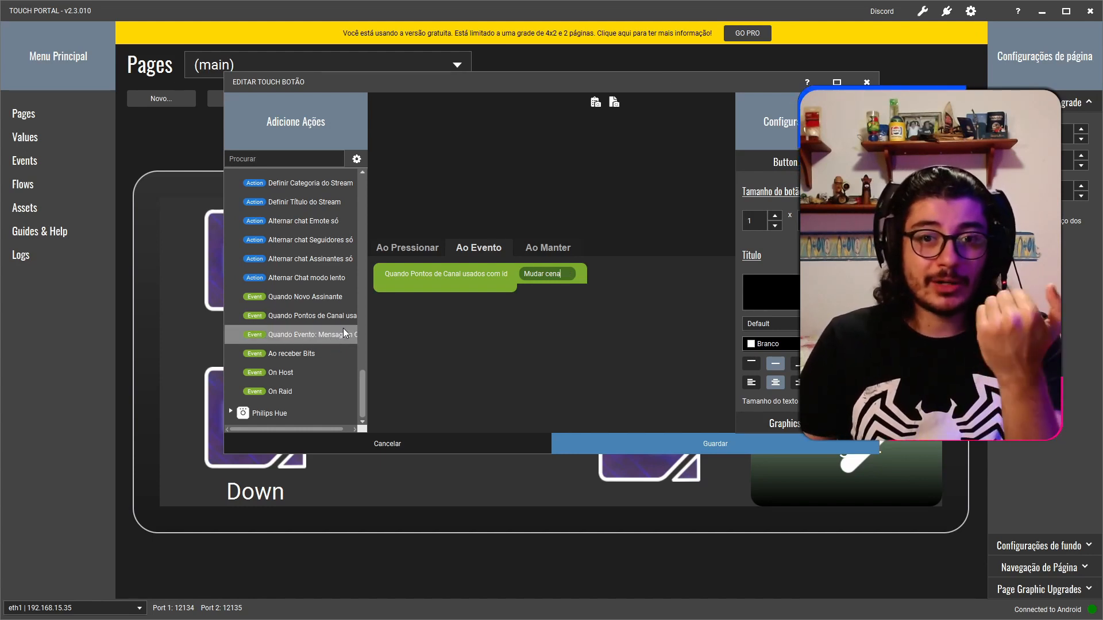
# Add the Streamlabs OBS scene selection action inside the channel points event and set its scene to "just chatting".
pyautogui.scroll(10, 316, 279)
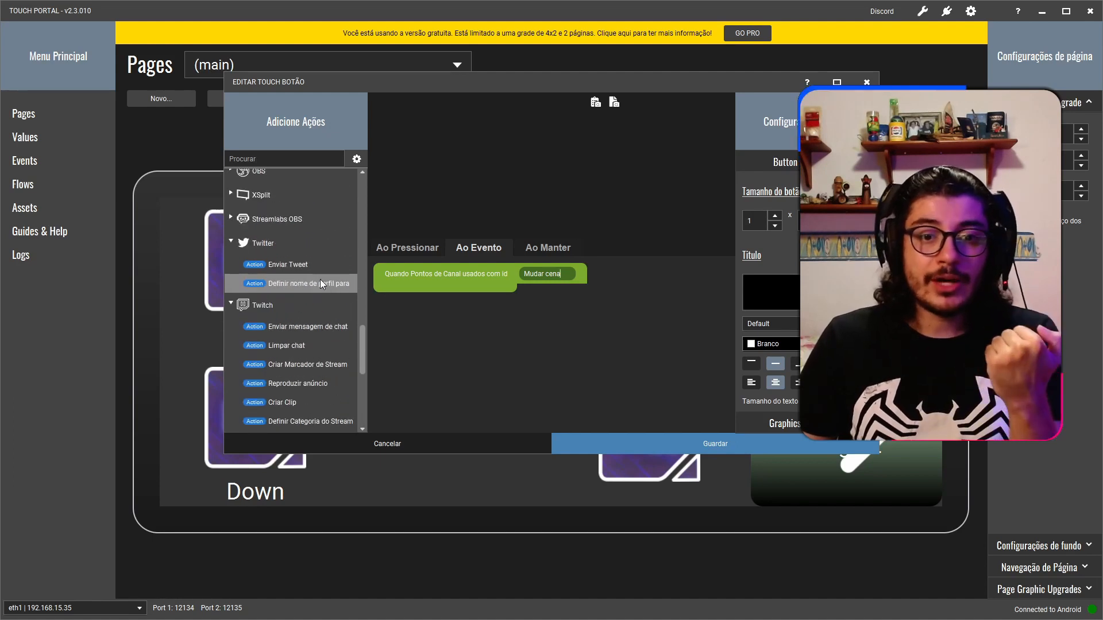
pyautogui.scroll(3, 321, 281)
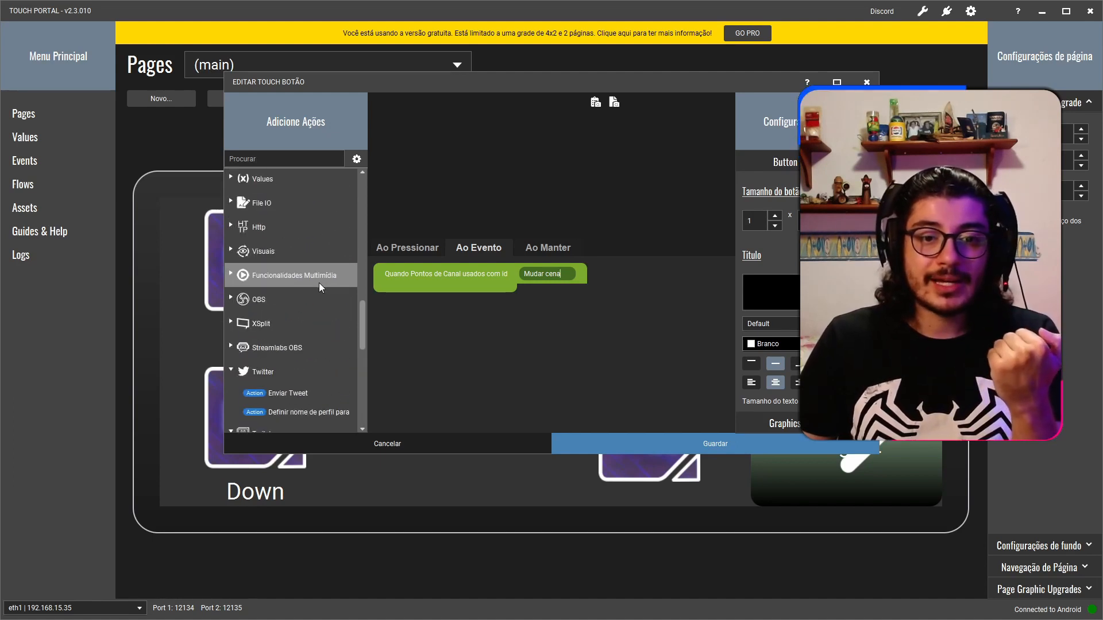
pyautogui.click(233, 344)
pyautogui.scroll(-3, 331, 364)
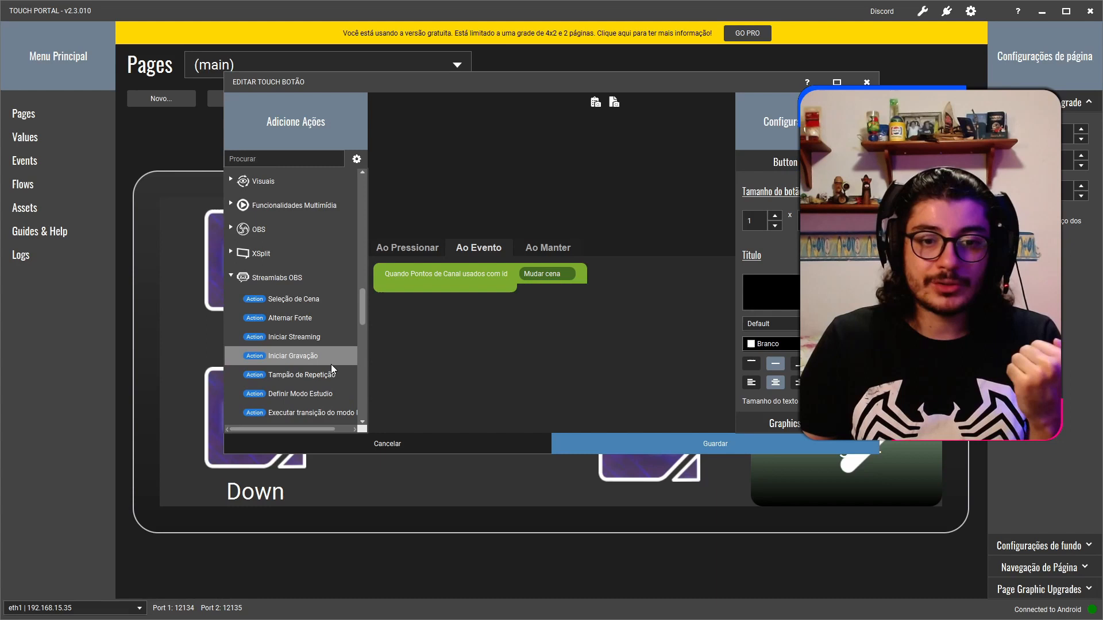
pyautogui.doubleClick(271, 302)
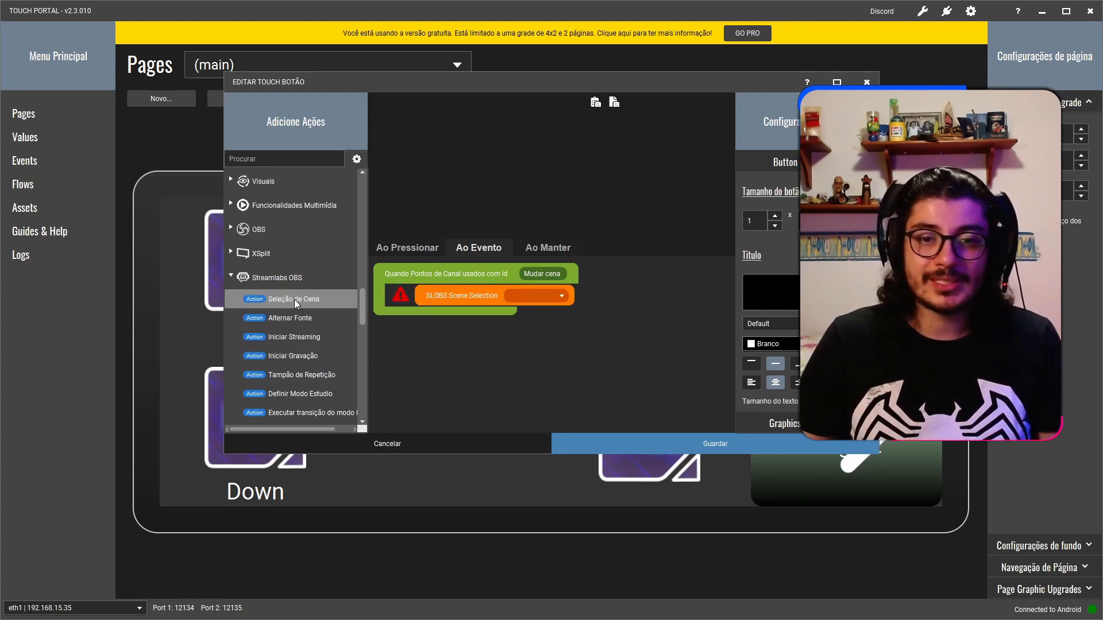
pyautogui.click(563, 296)
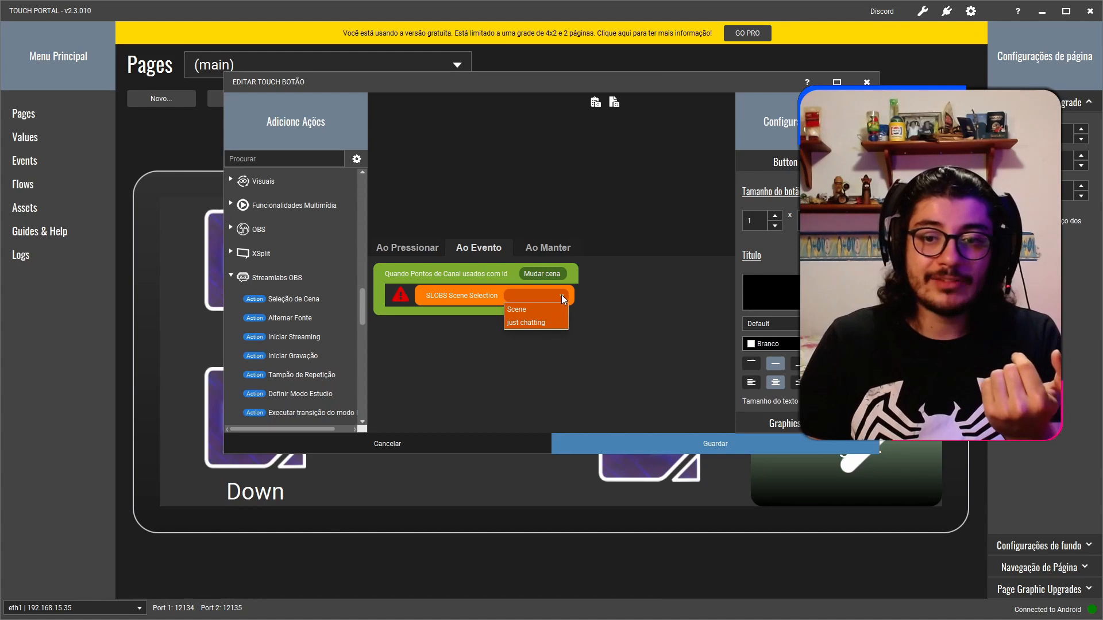
pyautogui.click(531, 323)
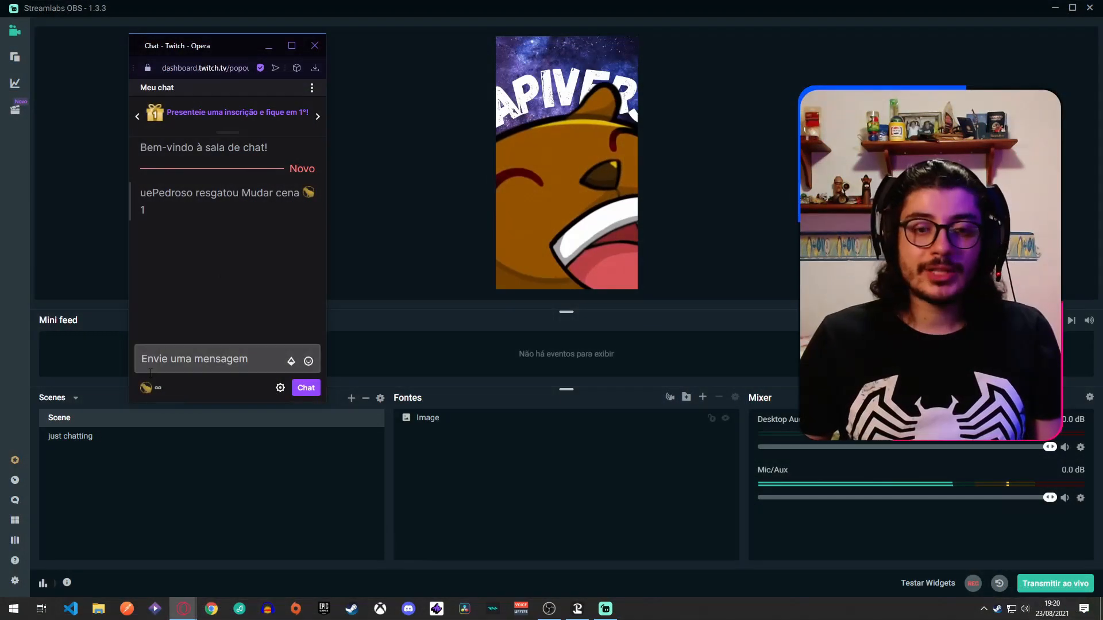
# Redeem the "Mudar cena" reward for 1 channel point in the Twitch chat pop-out over Streamlabs OBS.
pyautogui.click(150, 387)
pyautogui.click(174, 268)
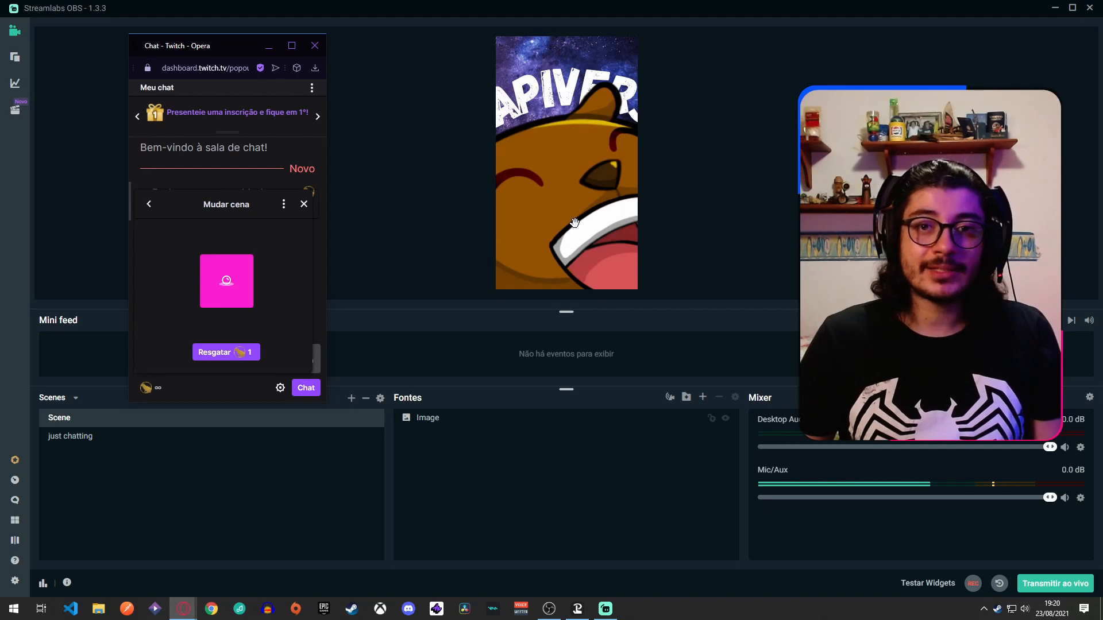
pyautogui.click(229, 351)
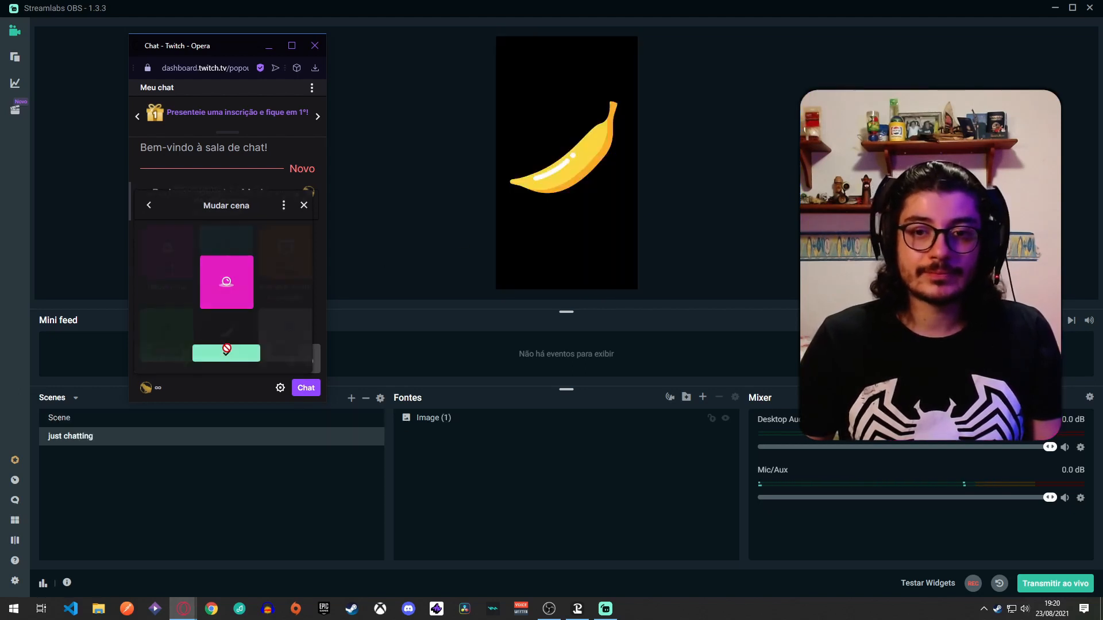